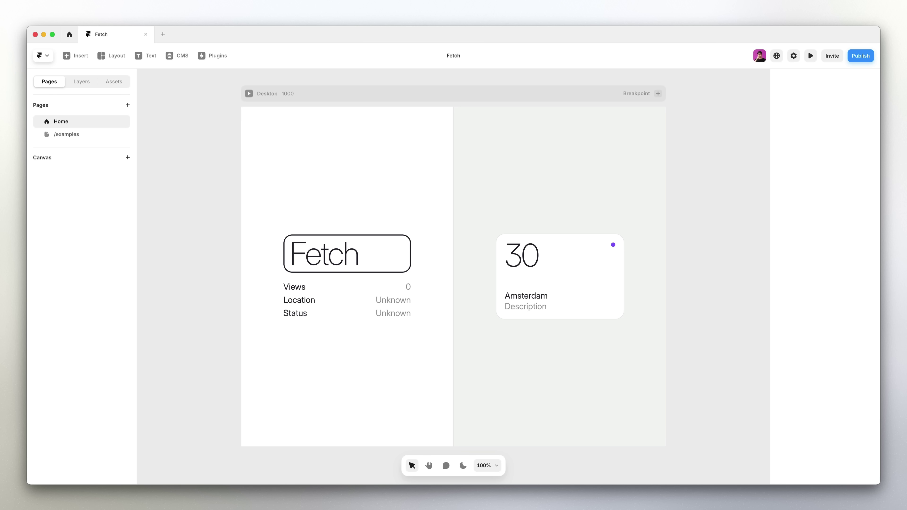
Bind the Views '0' text to a Fetch from api.fetch.tools/views using path count, now showing 2.
click(393, 290)
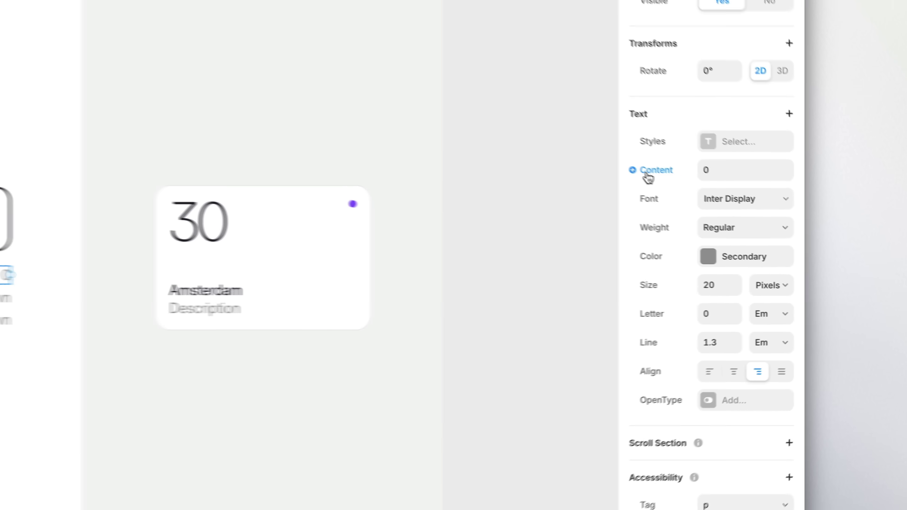
click(755, 215)
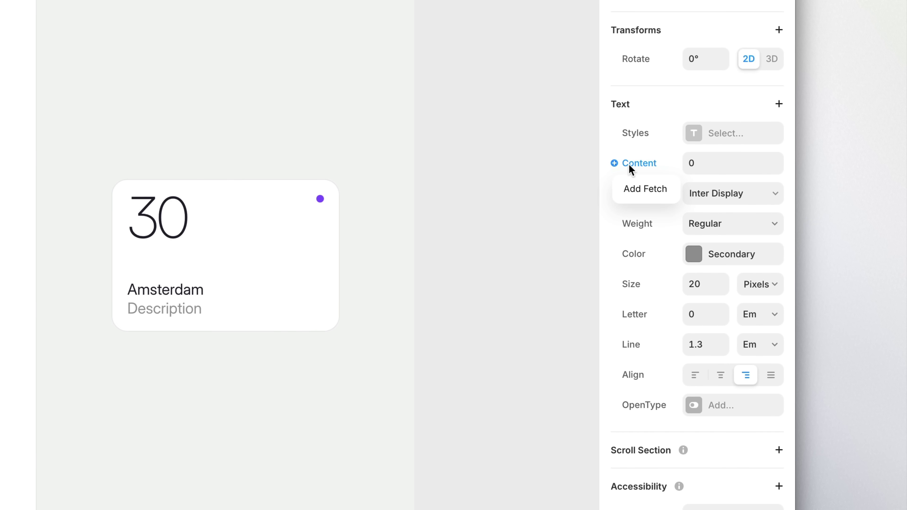
click(625, 196)
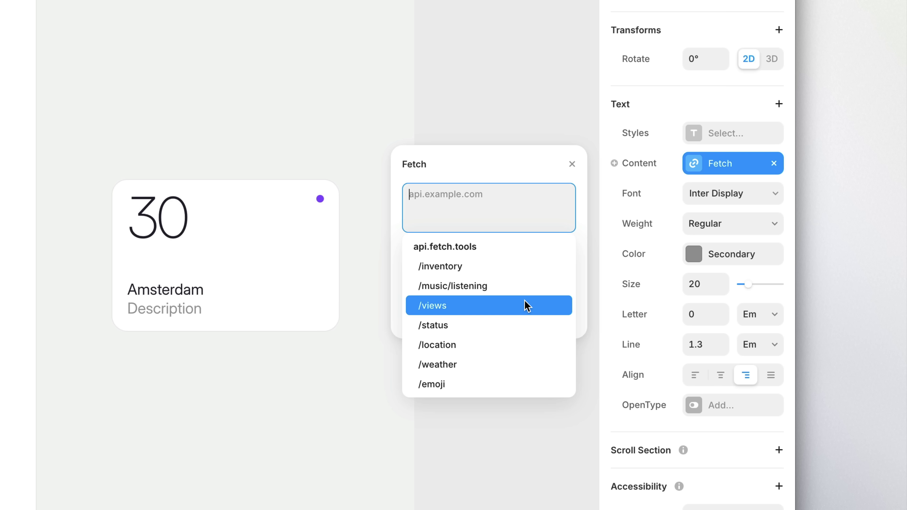
click(525, 300)
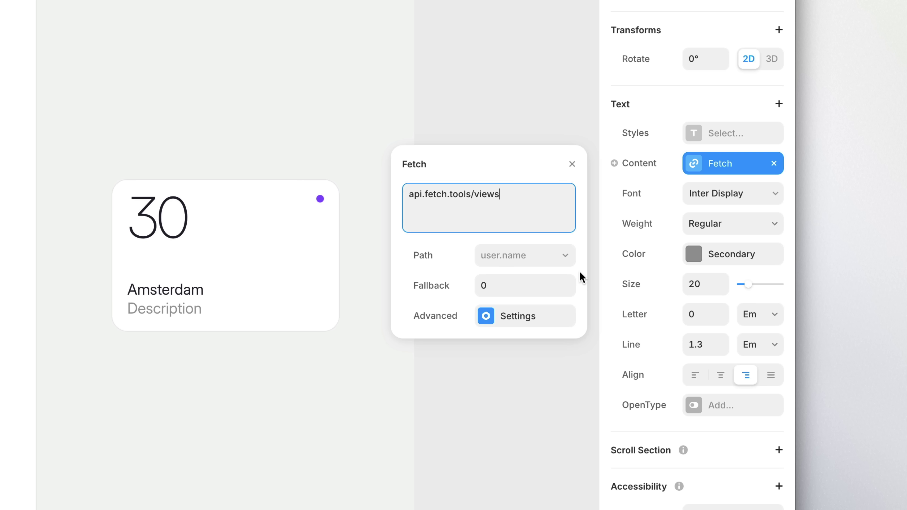
click(534, 256)
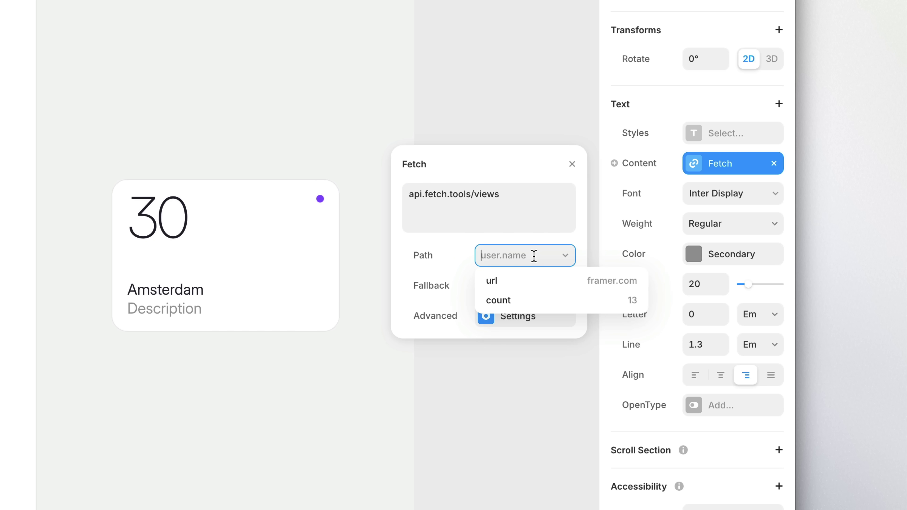
click(553, 308)
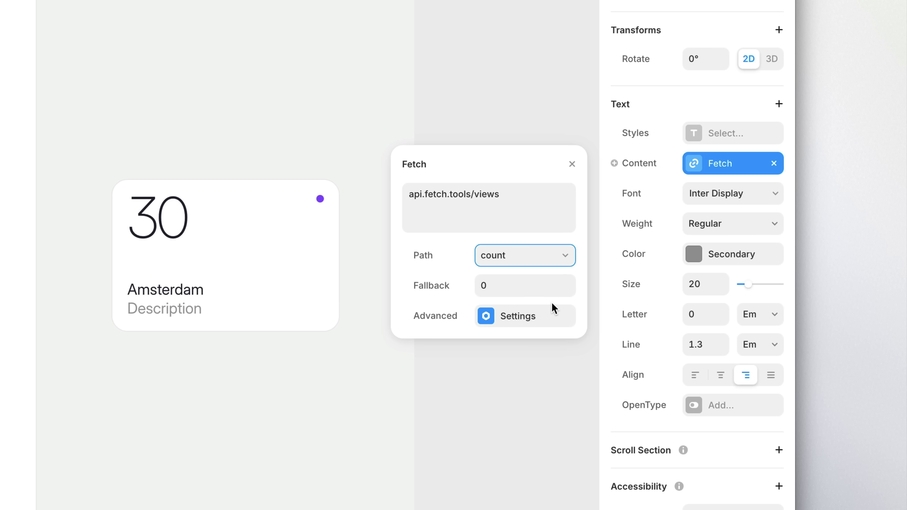
click(571, 164)
click(758, 227)
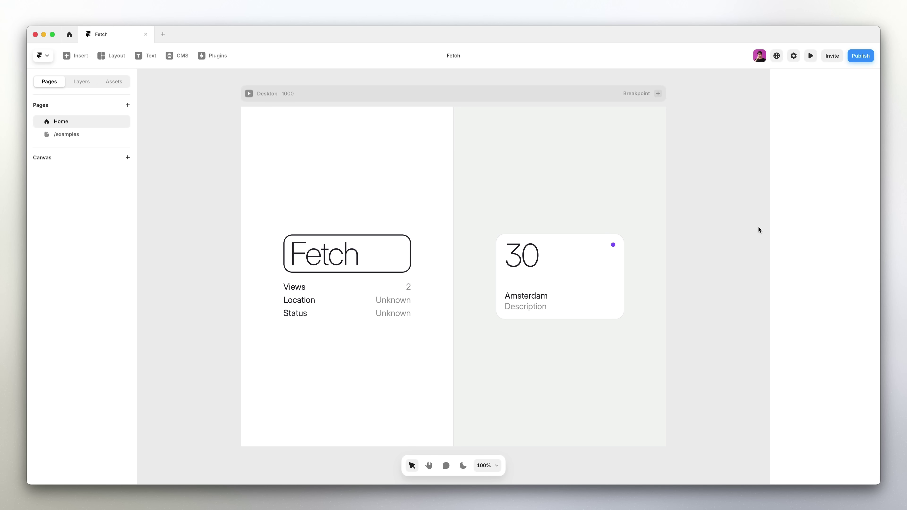
click(814, 59)
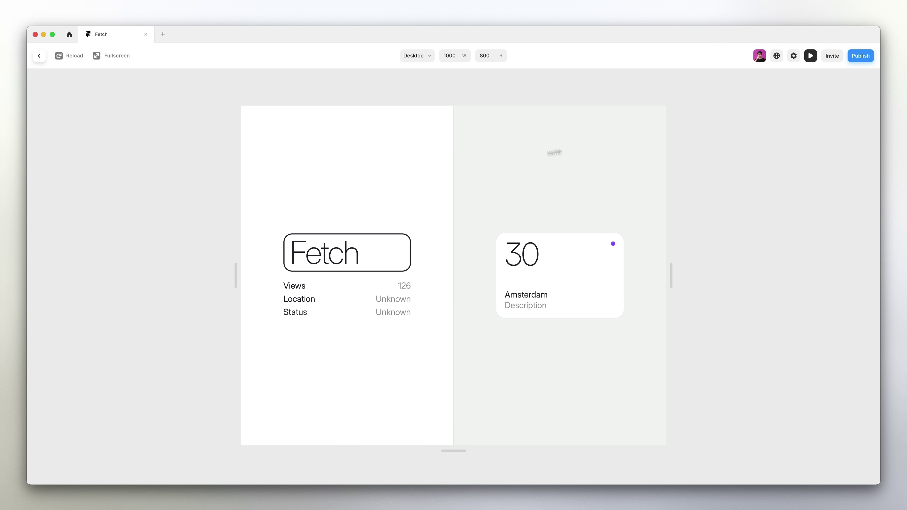
click(65, 60)
click(65, 60)
click(65, 60)
click(64, 61)
Back in the editor, bind the Location text to a Fetch from /location using path city.
click(40, 60)
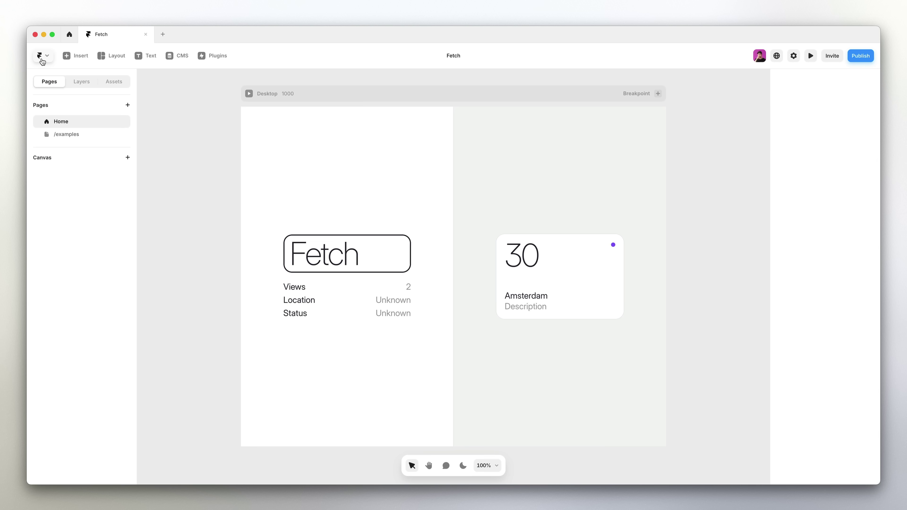
click(399, 304)
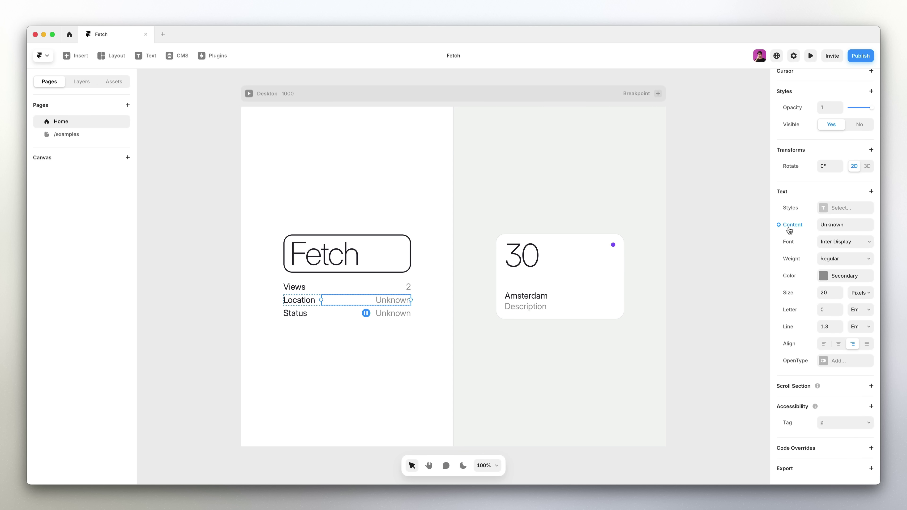
click(782, 225)
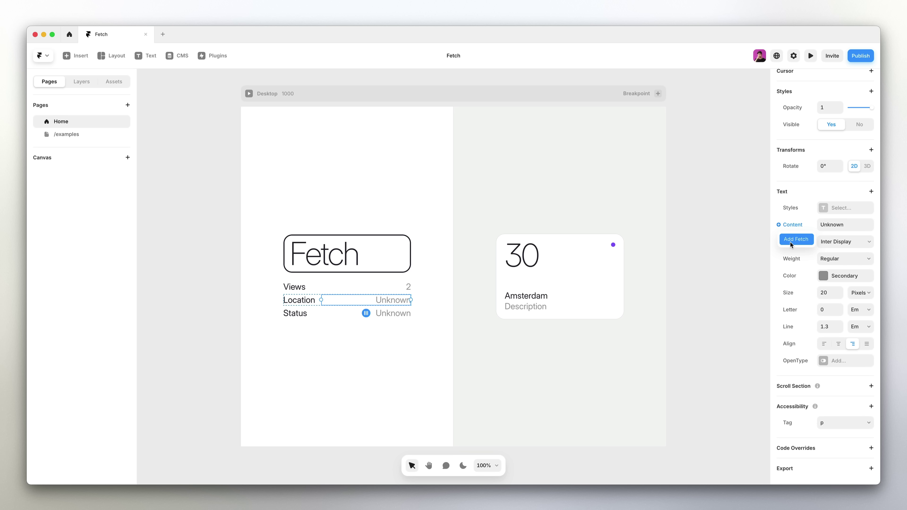
click(791, 243)
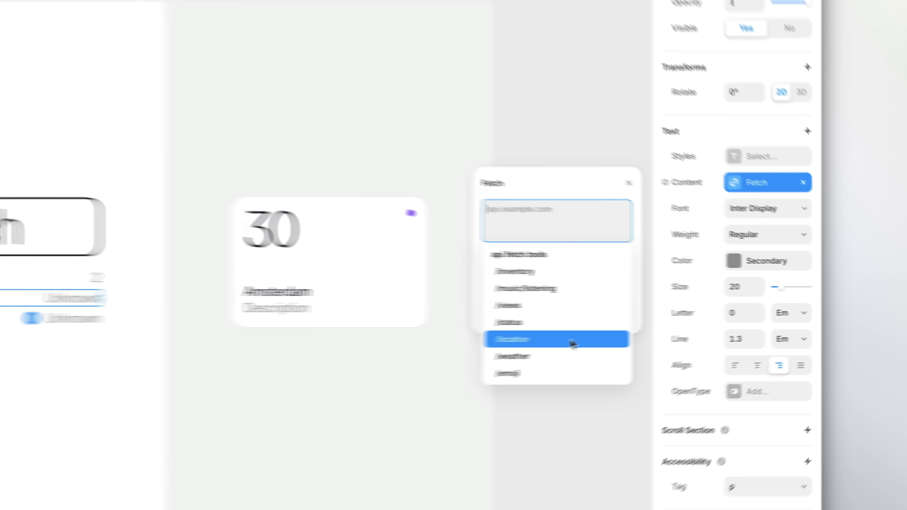
click(717, 327)
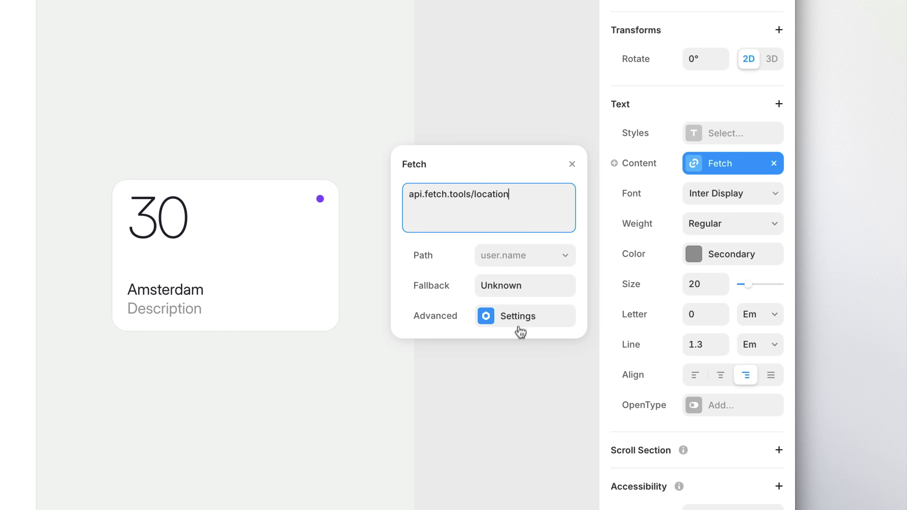
click(534, 260)
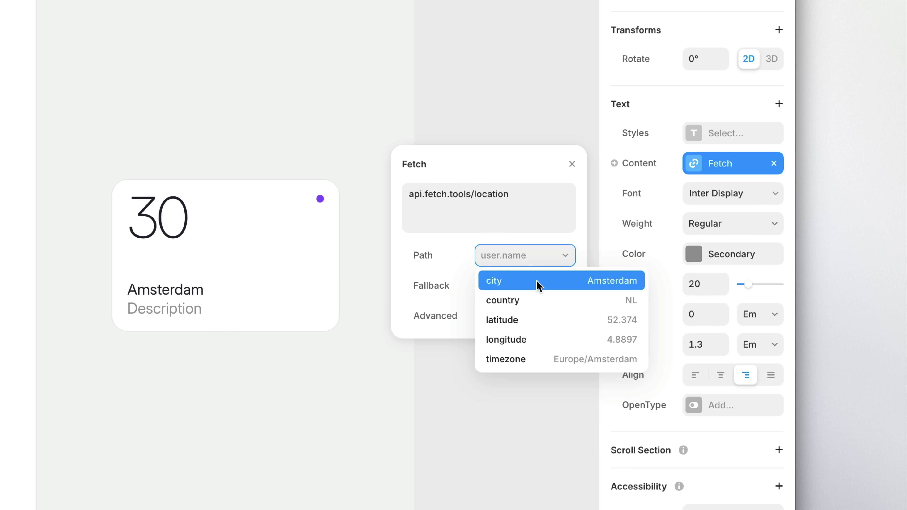
click(536, 281)
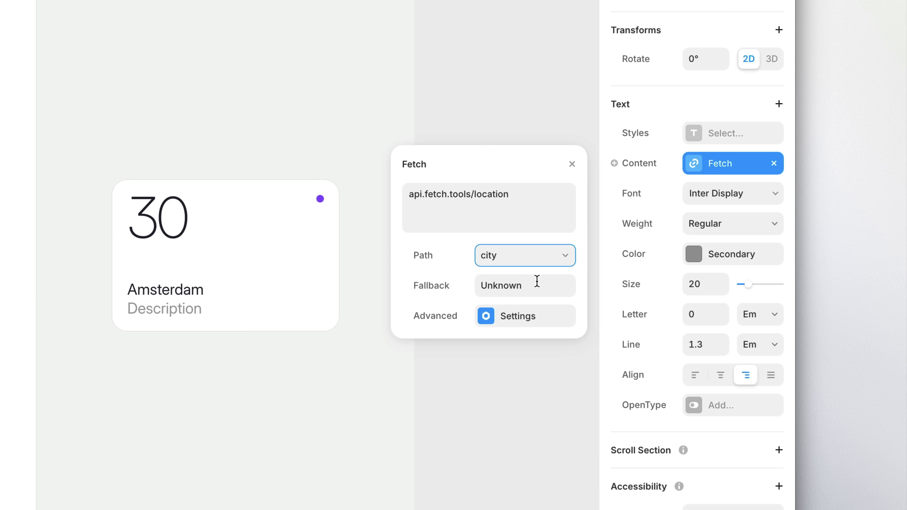
Set the Location fetch's cache duration to 1 Hour instead of Never.
click(544, 316)
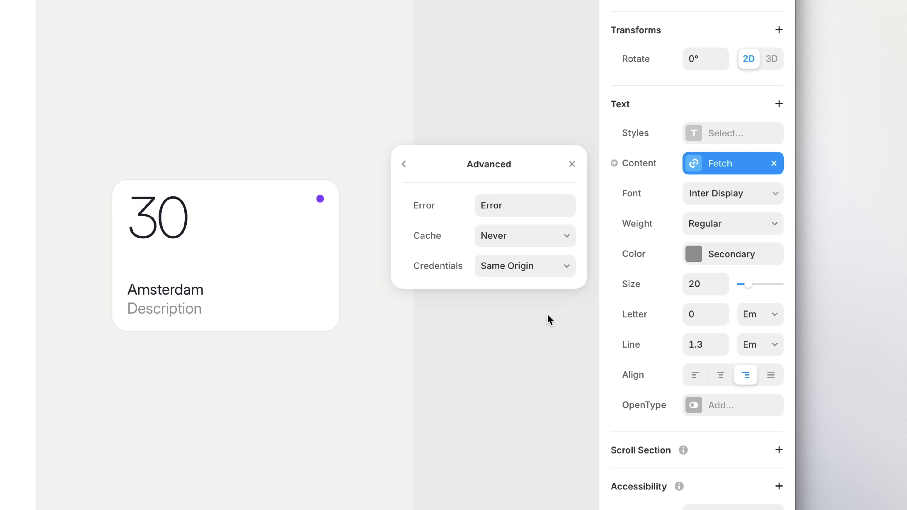
click(556, 243)
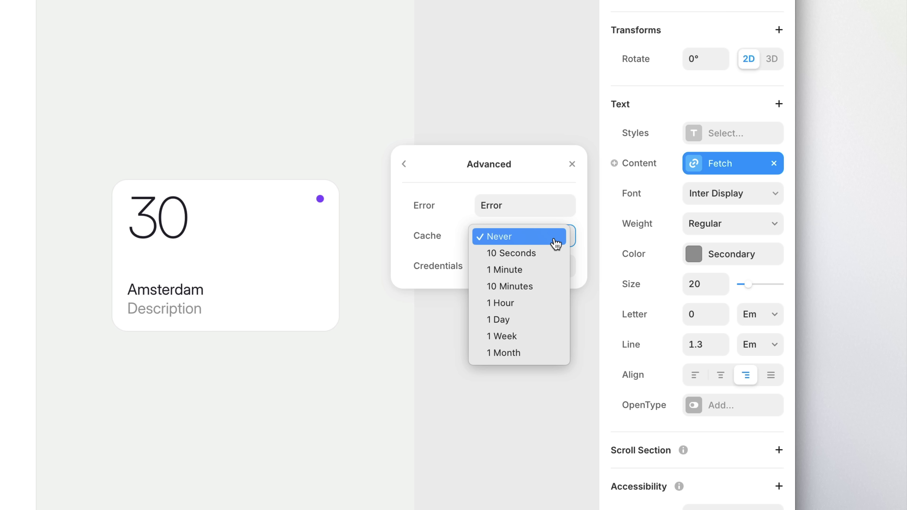
click(551, 304)
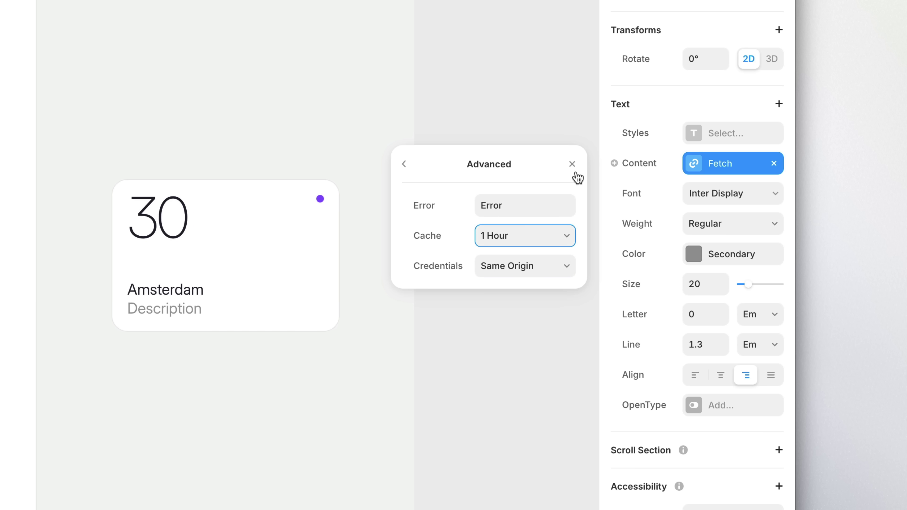
click(572, 164)
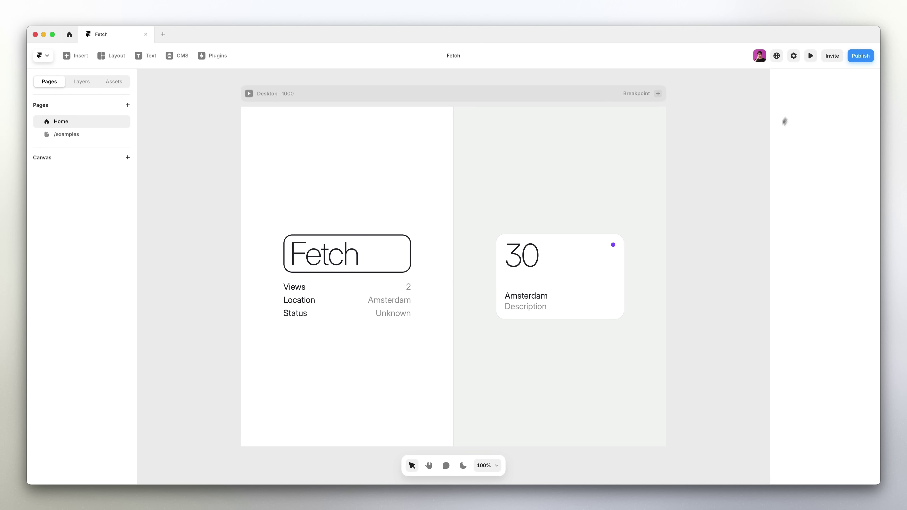
Preview the live page showing Location as Amsterdam, then return to the editor.
click(809, 54)
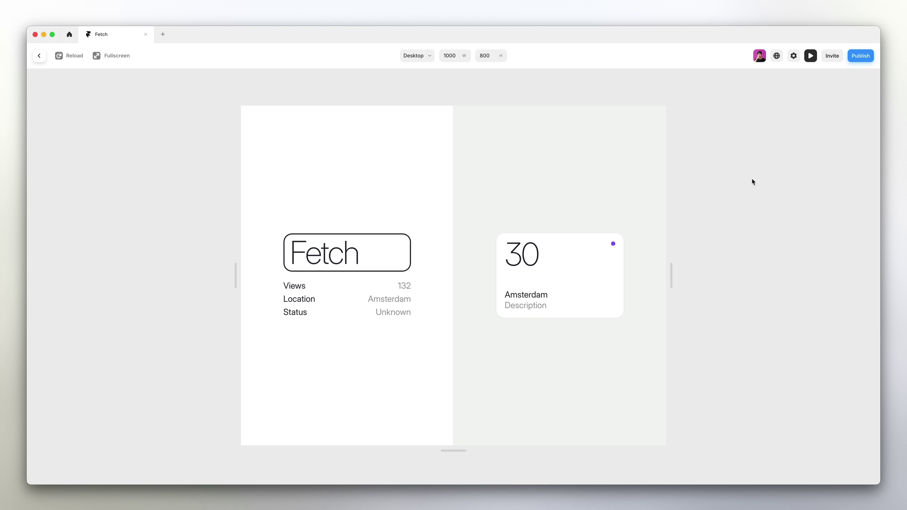
click(810, 57)
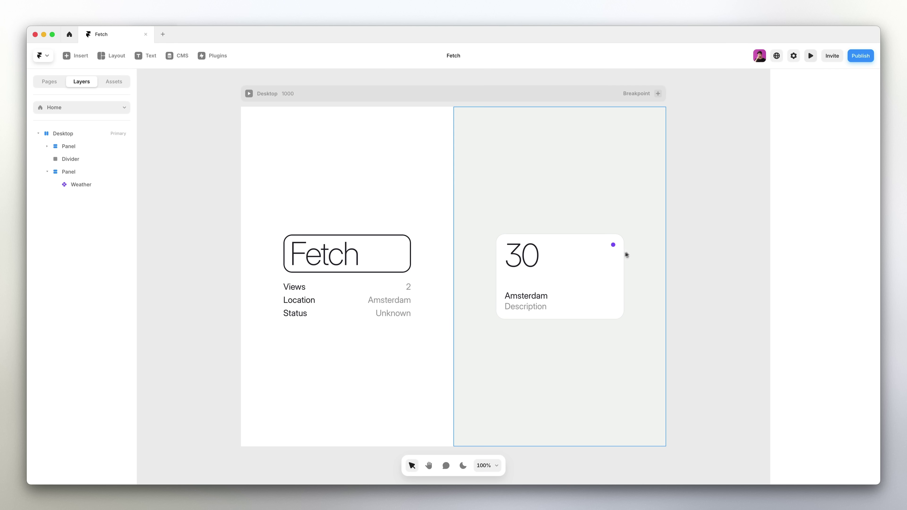
Open the Weather card's component for editing and select its 30 temperature text.
click(604, 264)
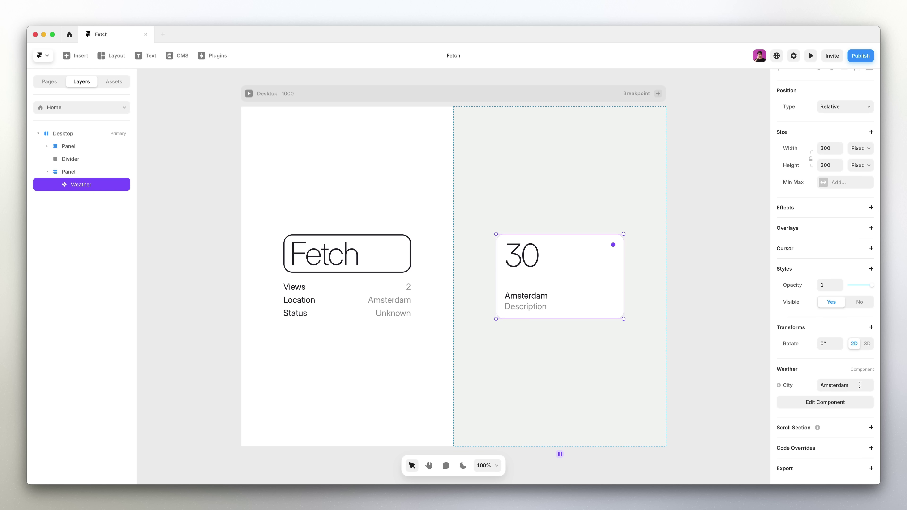
click(850, 404)
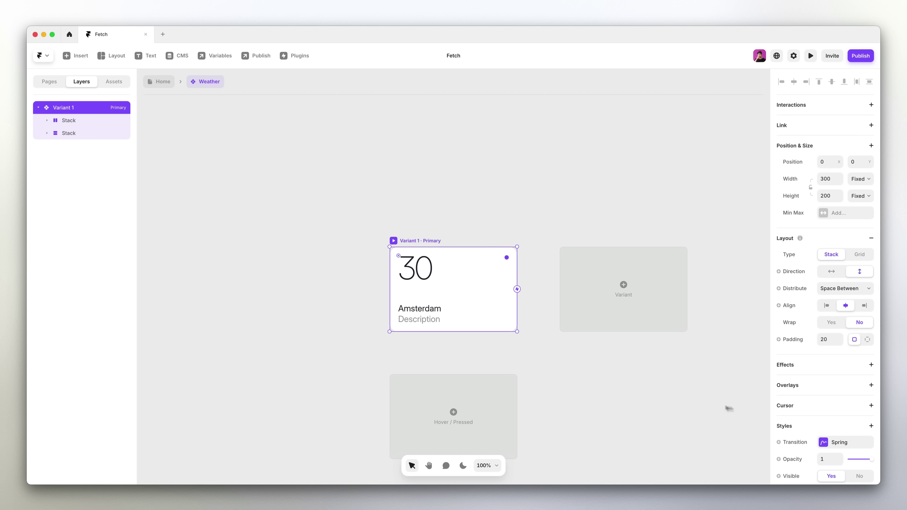
click(431, 275)
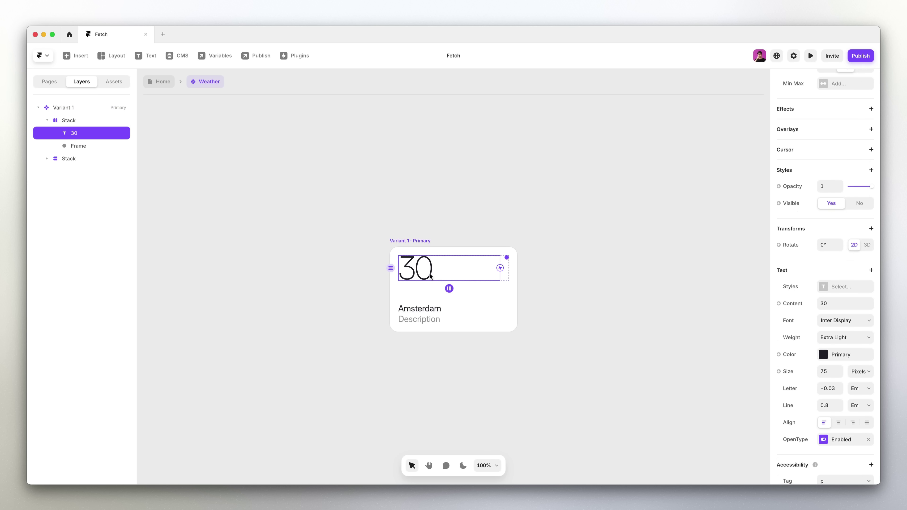
Fetch the temperature from /weather?city=:city with City bound to the component's City variable, path celsius.
click(800, 305)
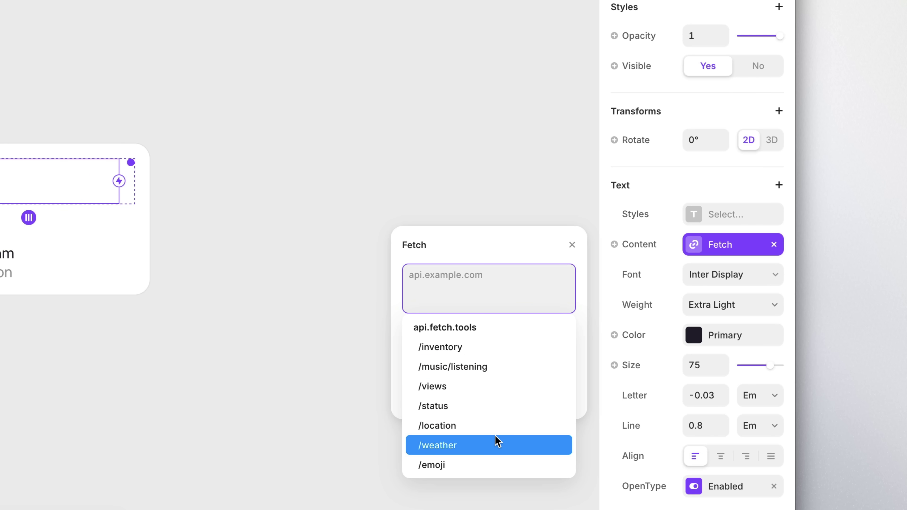
click(497, 442)
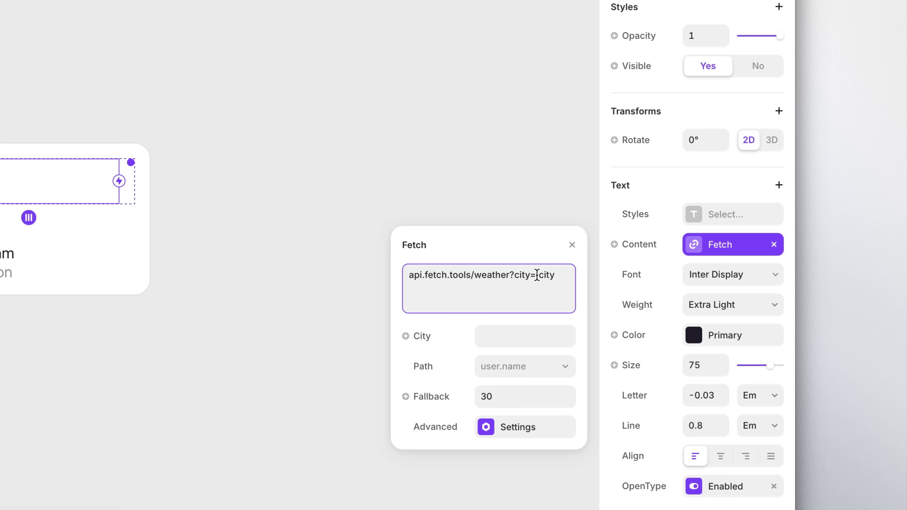
drag(537, 275, 558, 276)
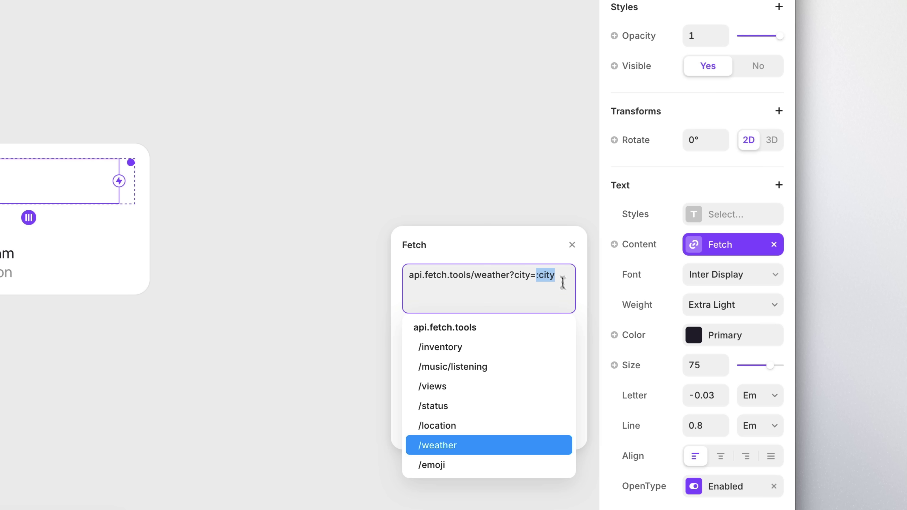
click(580, 317)
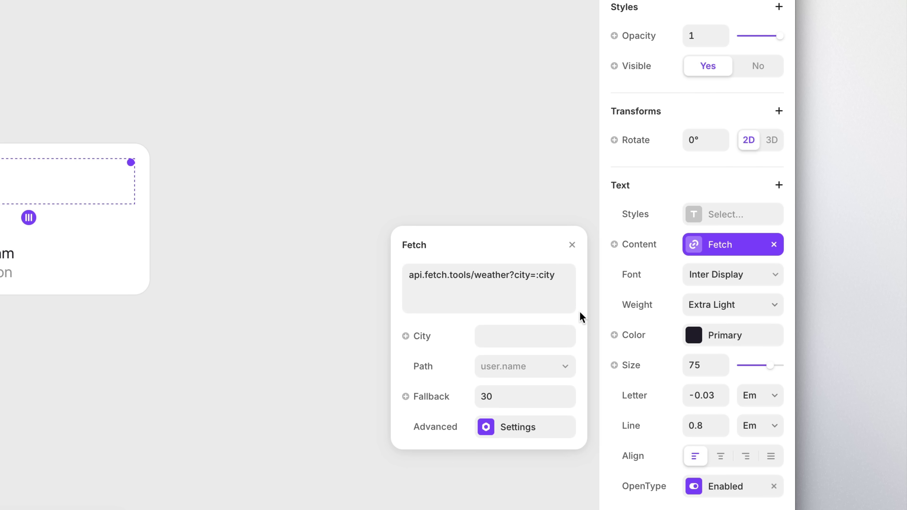
click(527, 340)
text(Amsterdam)
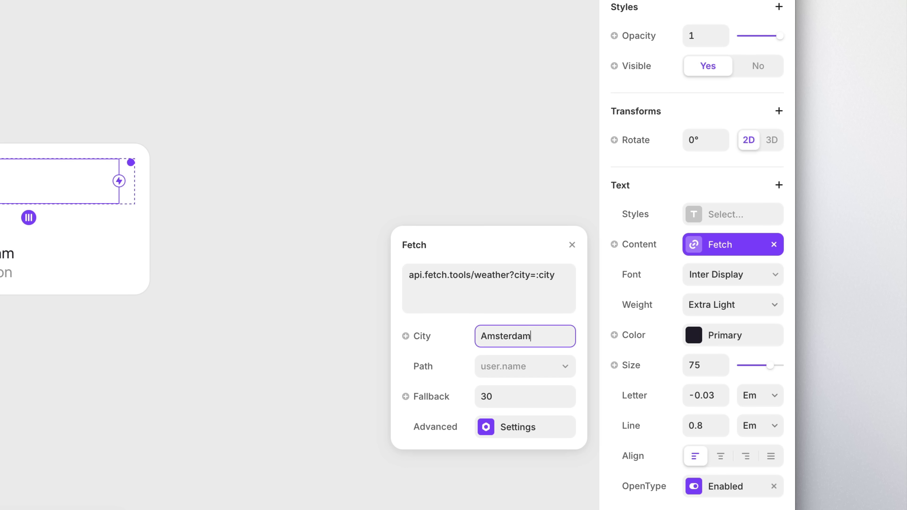
click(426, 342)
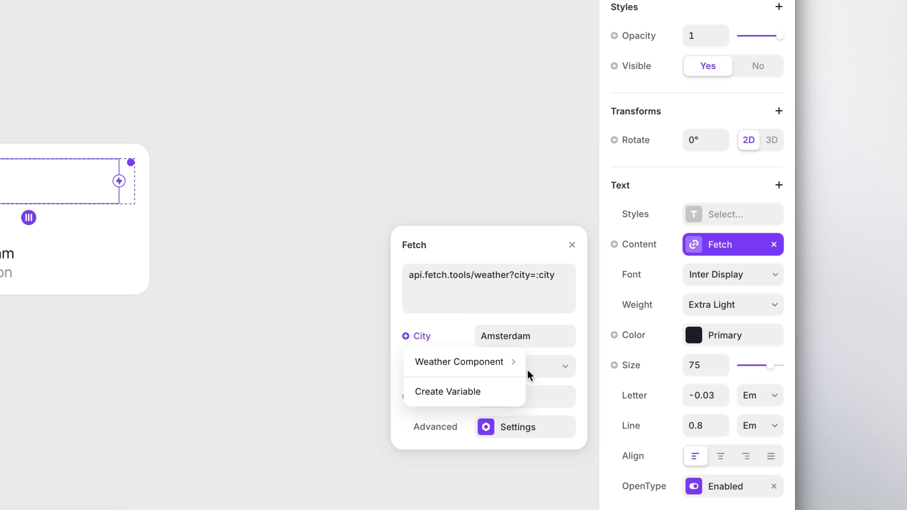
mouse_move(513, 367)
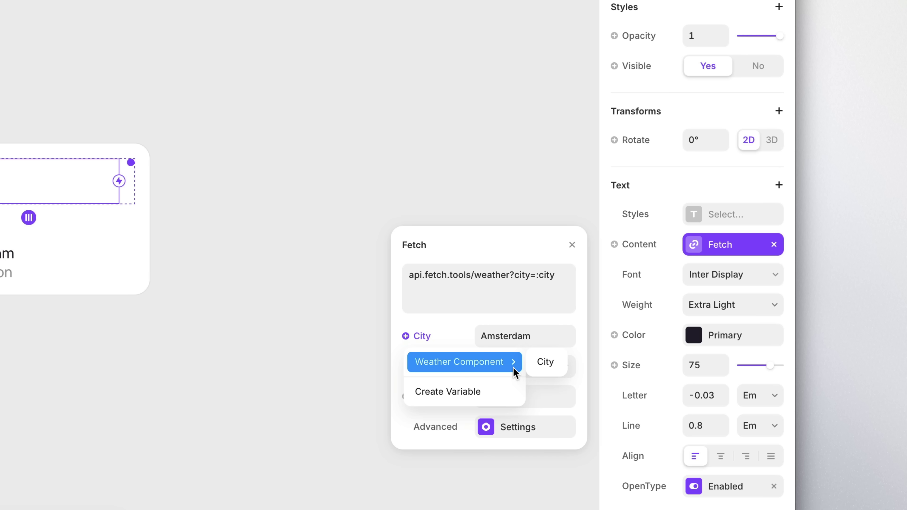
click(536, 369)
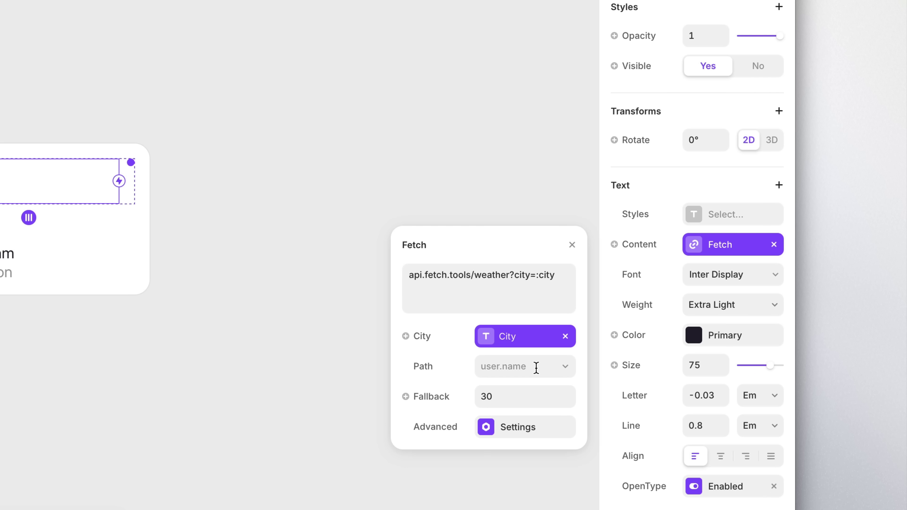
click(536, 368)
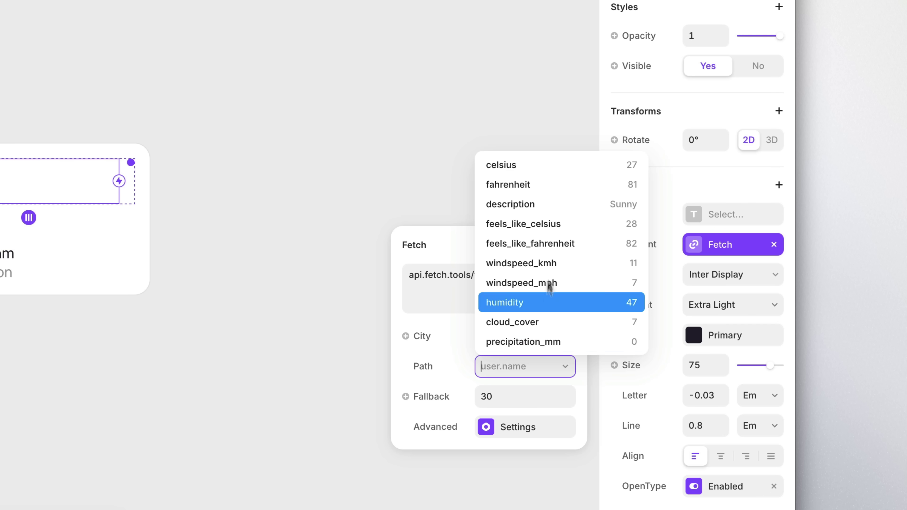
click(565, 170)
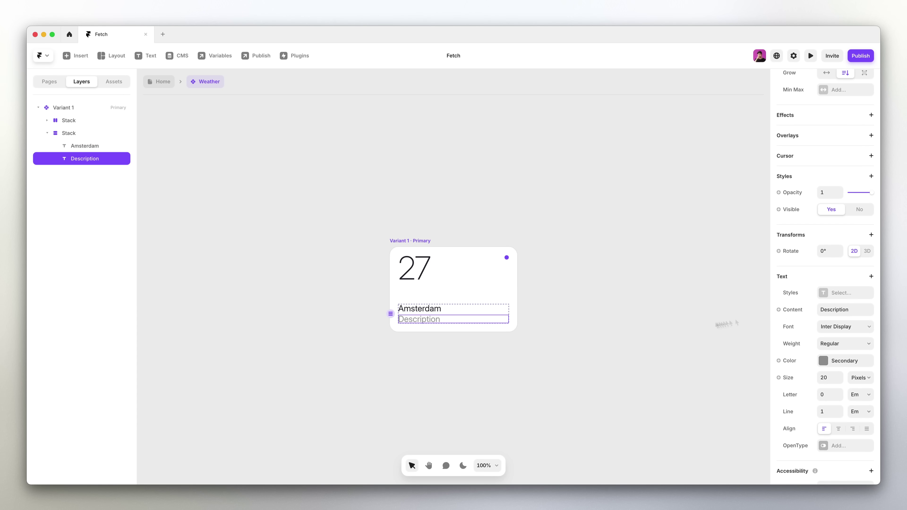
Bind Description to the weather fetch with the component's City and path description, then preview it as Sunny.
click(794, 310)
click(796, 358)
click(708, 424)
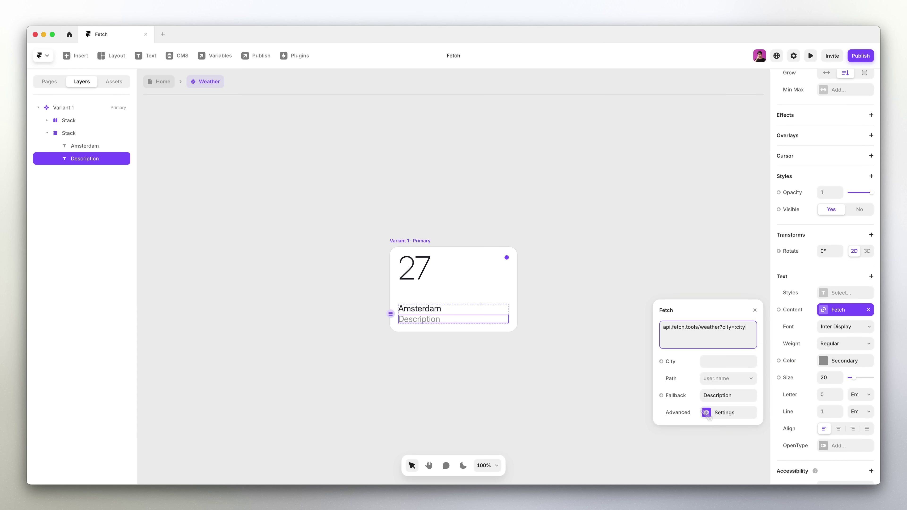
click(670, 362)
click(739, 376)
click(727, 379)
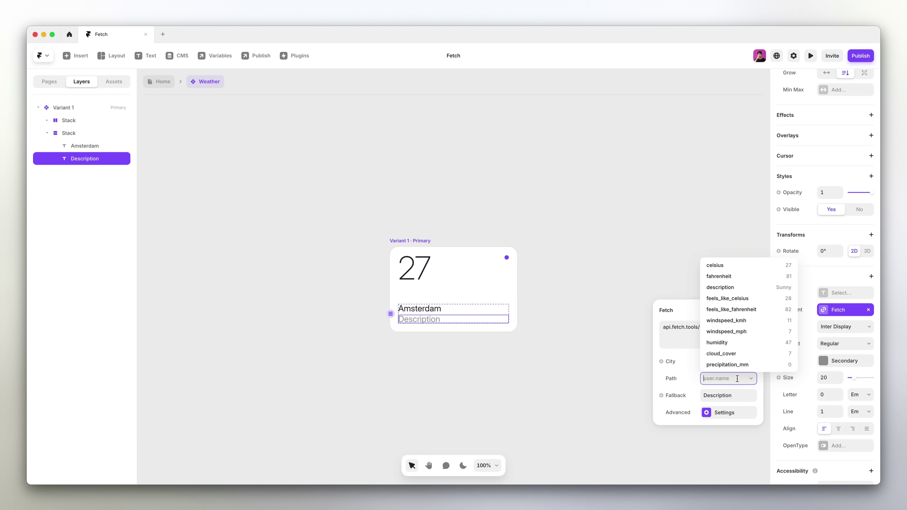
click(768, 289)
click(756, 310)
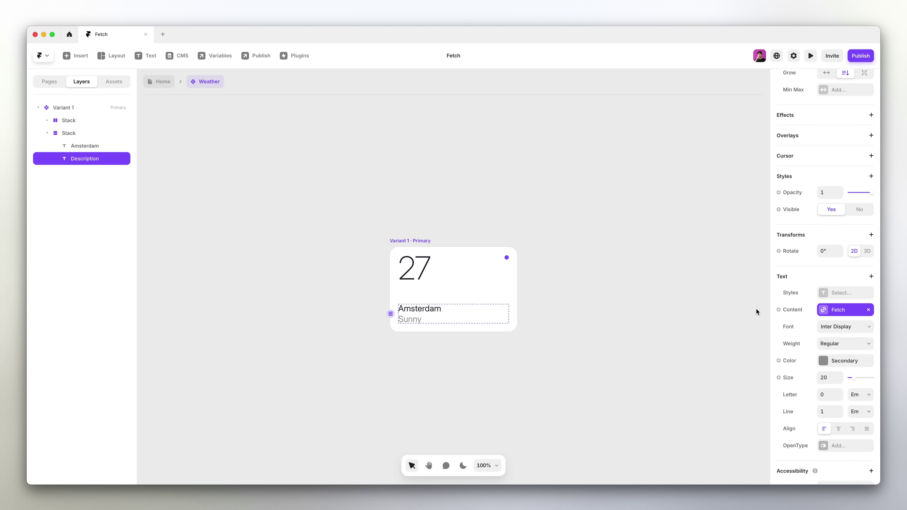
click(809, 59)
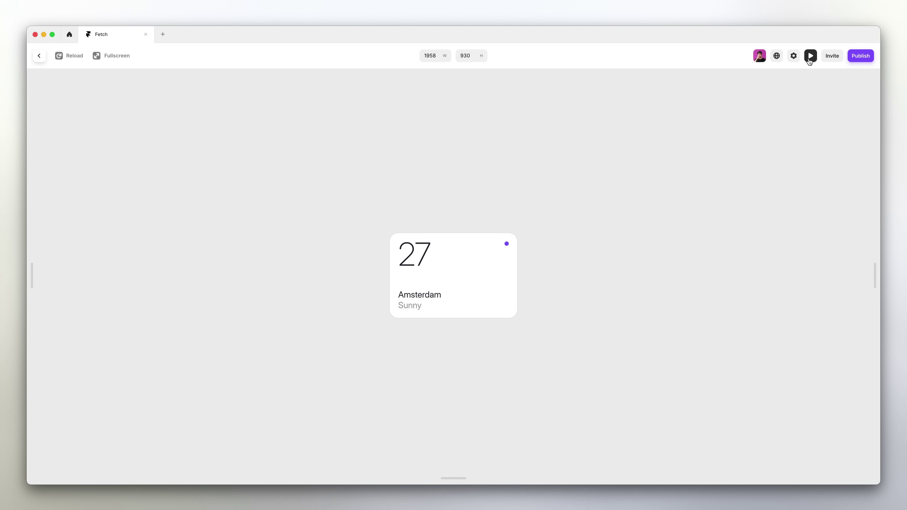
Exit the preview back to the editor with the Weather component still open.
click(810, 60)
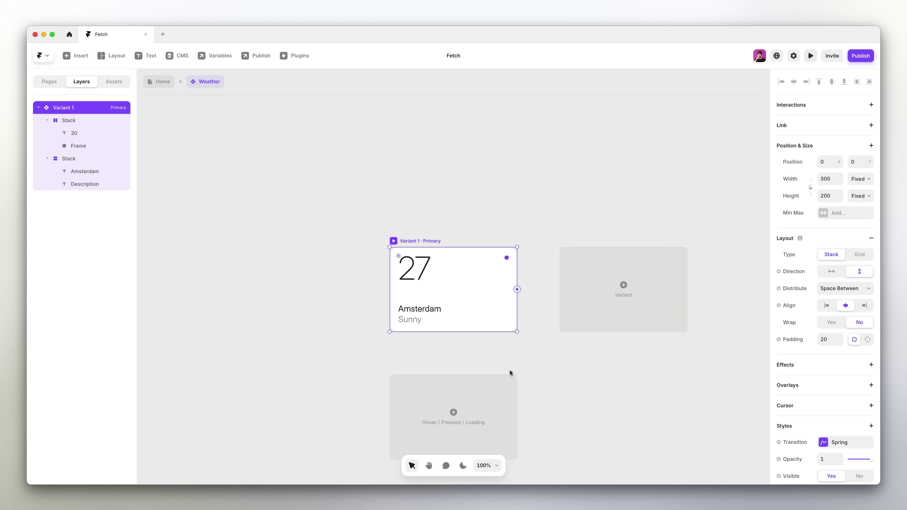
Add a Loading variant and an Error variant of the Weather card.
click(500, 380)
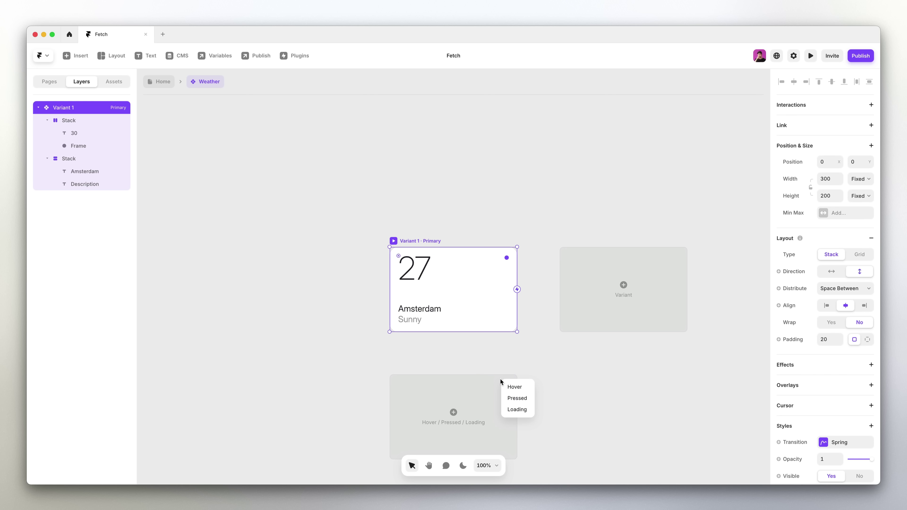
click(503, 410)
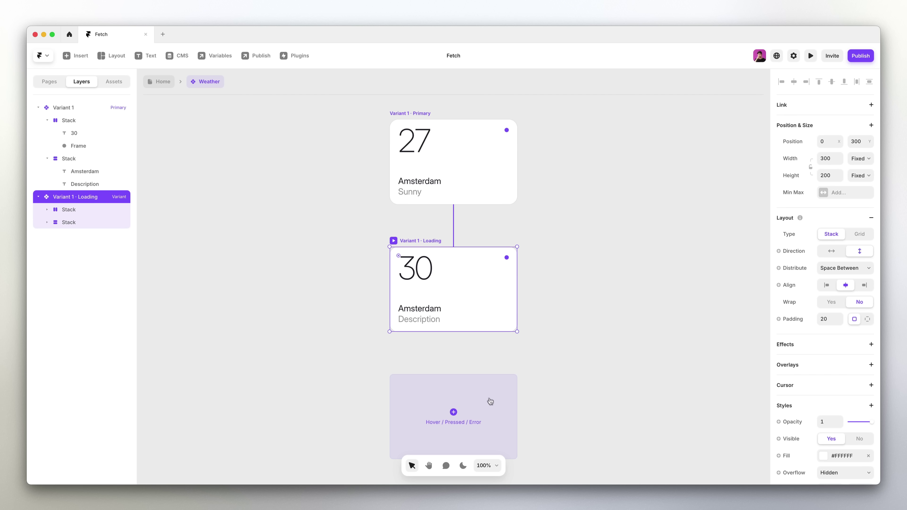
click(488, 388)
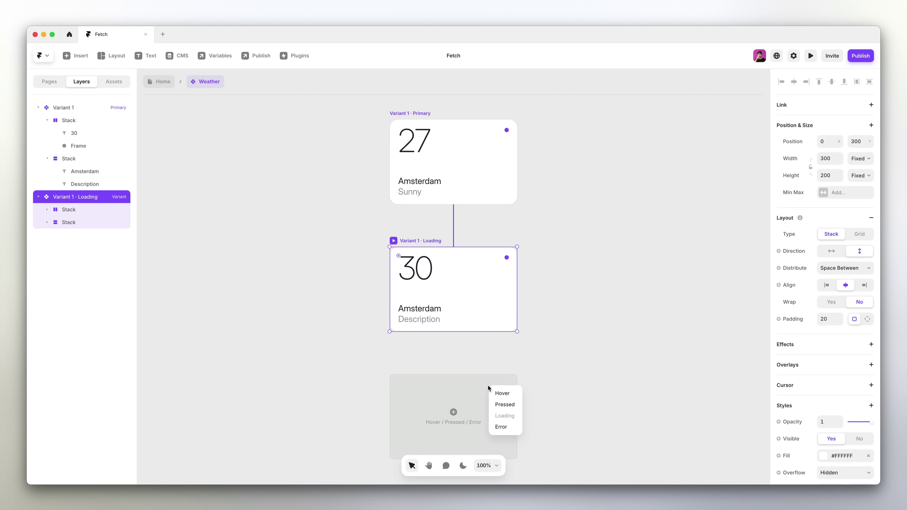
click(514, 428)
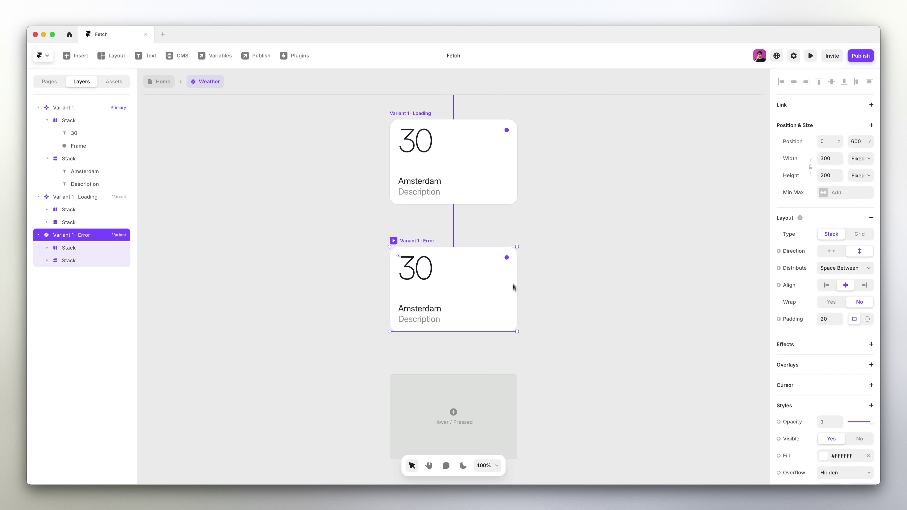
Fill the Error card's status dot with the Error style and the Loading card's dot with the Loading style.
click(507, 257)
click(832, 374)
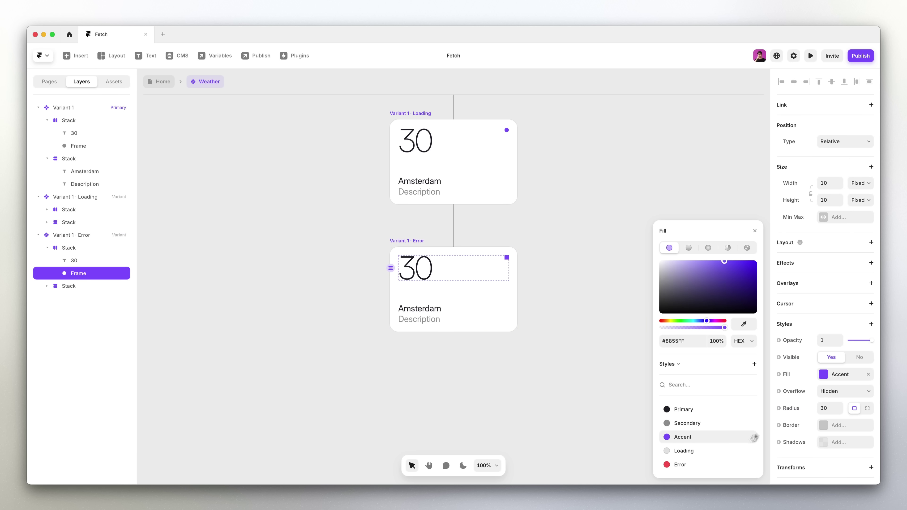
click(744, 465)
click(506, 130)
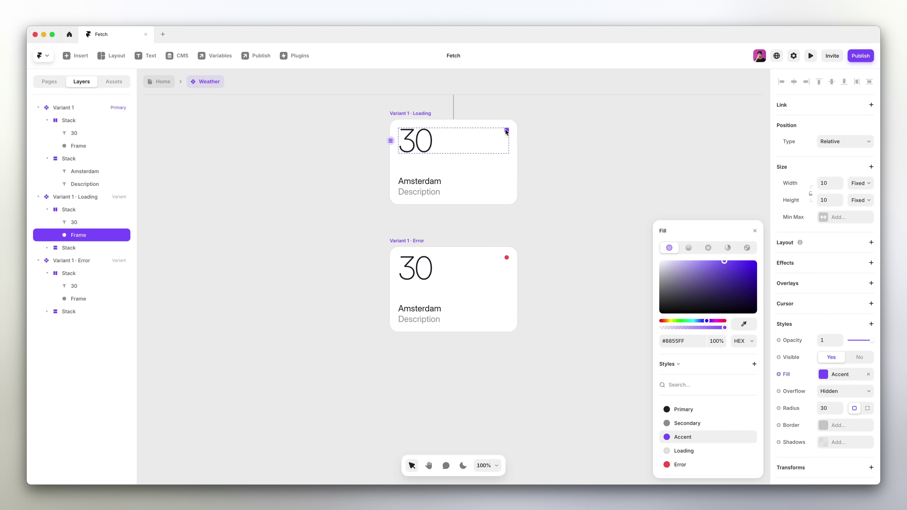
click(713, 454)
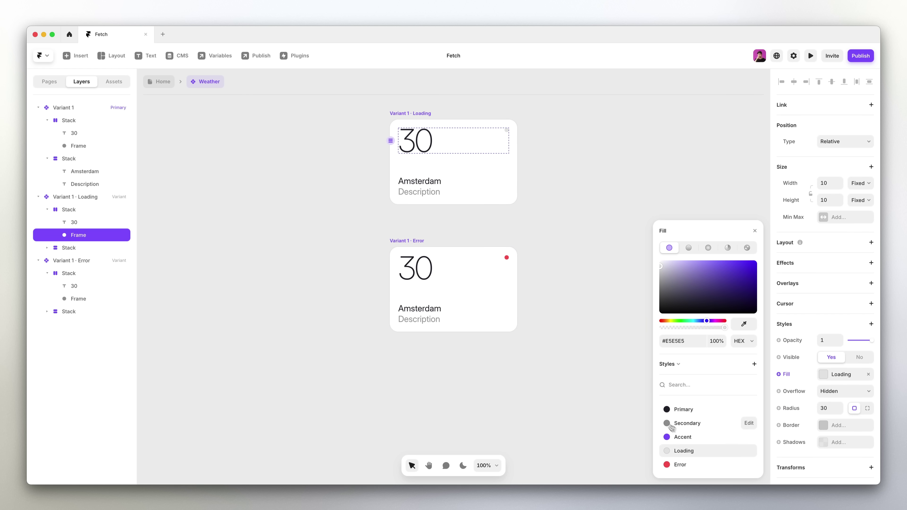
click(599, 364)
scroll(587, 206, up, 2)
drag(587, 205, 581, 281)
Hide the Loading card's Amsterdam, Description and 30 texts, and the Error card's 30.
click(427, 293)
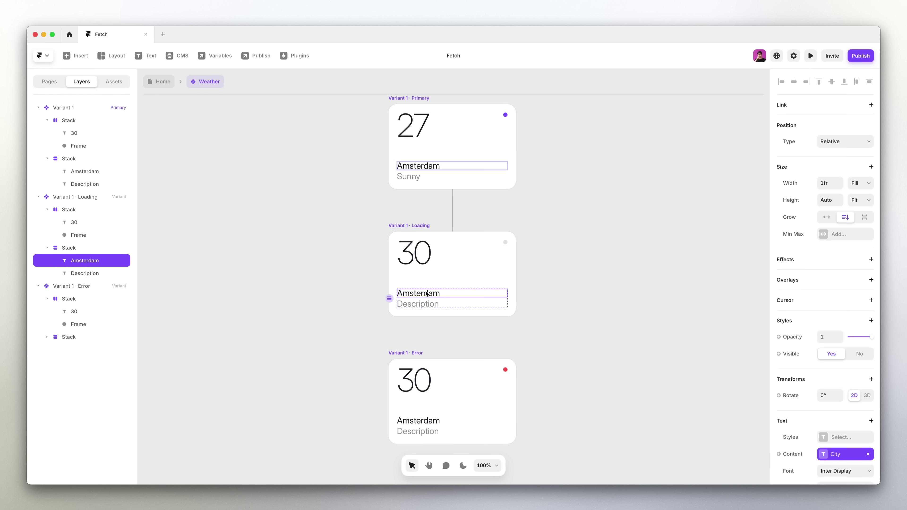
key(BackSpace)
click(425, 298)
key(BackSpace)
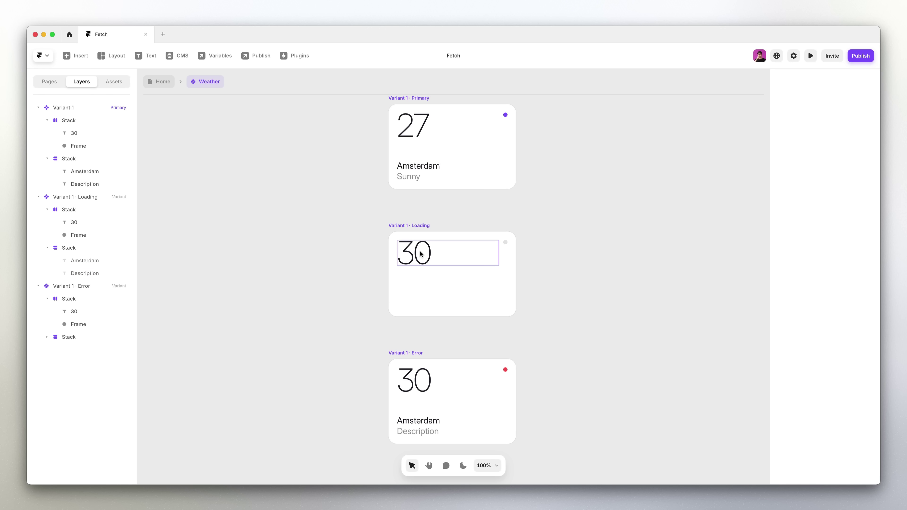
click(421, 254)
key(BackSpace)
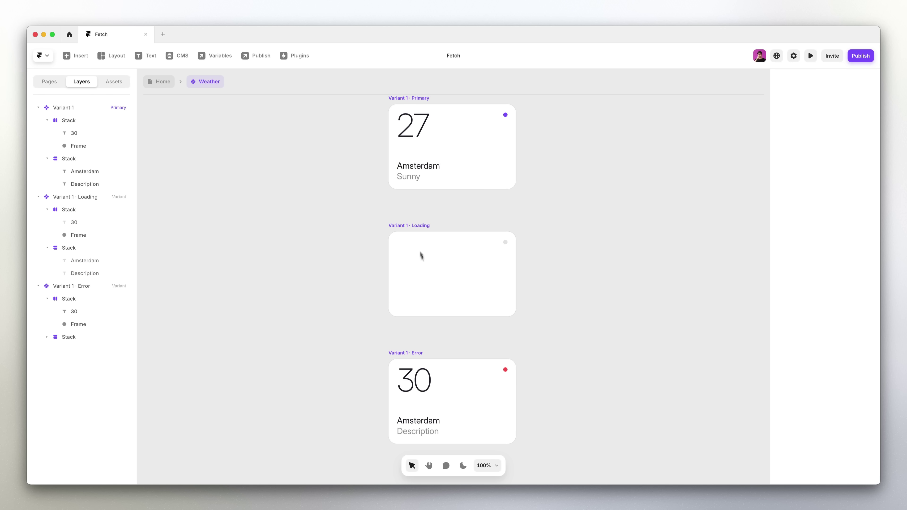
click(414, 389)
key(BackSpace)
Remove the City and Fetch bindings from the Error card's Amsterdam and Description texts.
click(419, 422)
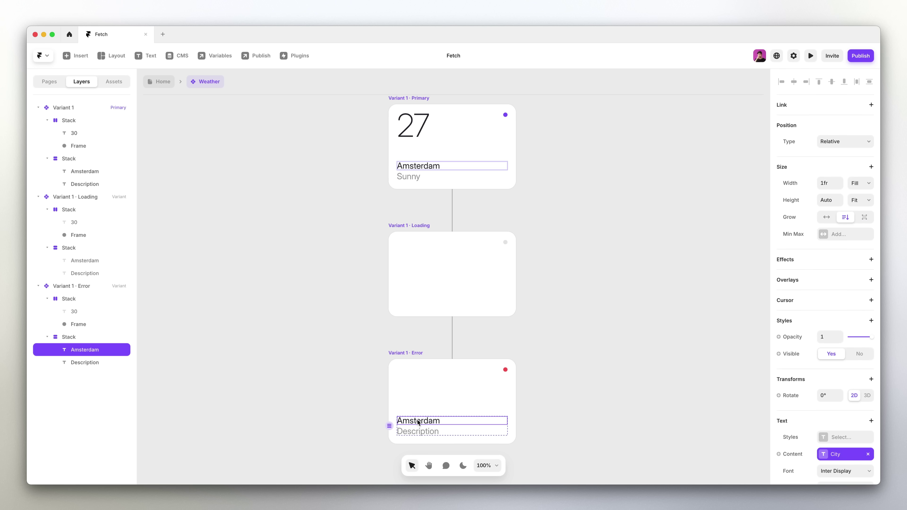
click(867, 454)
click(471, 431)
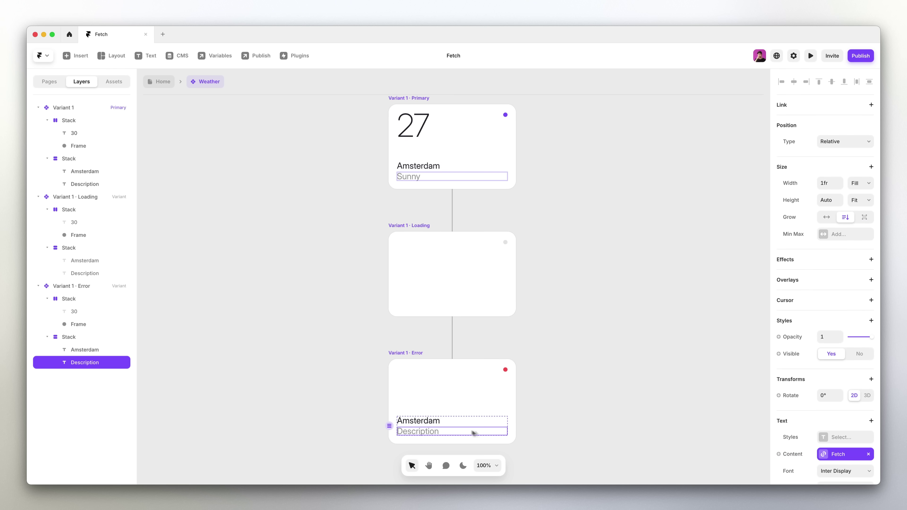
click(868, 454)
Change the Error card's texts to 'Failed to Fetch' and 'Try again?'.
double_click(418, 420)
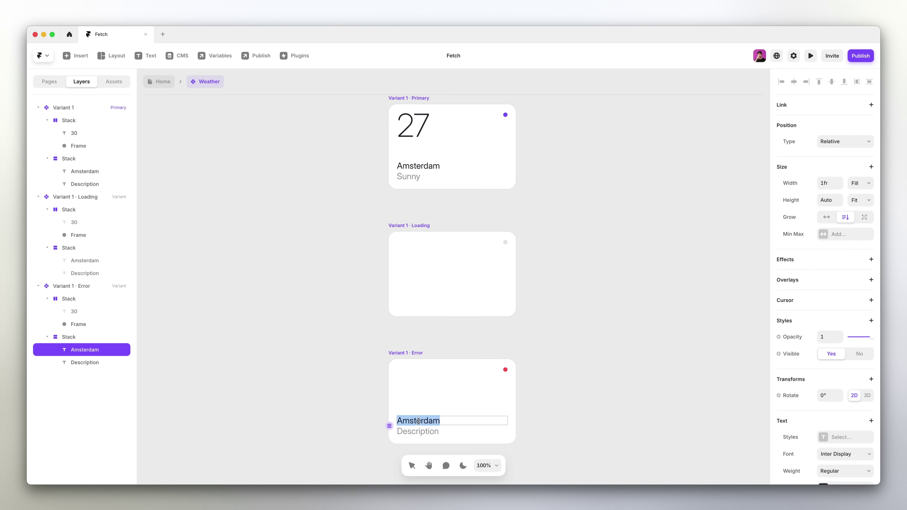
text(Failed to Fetch)
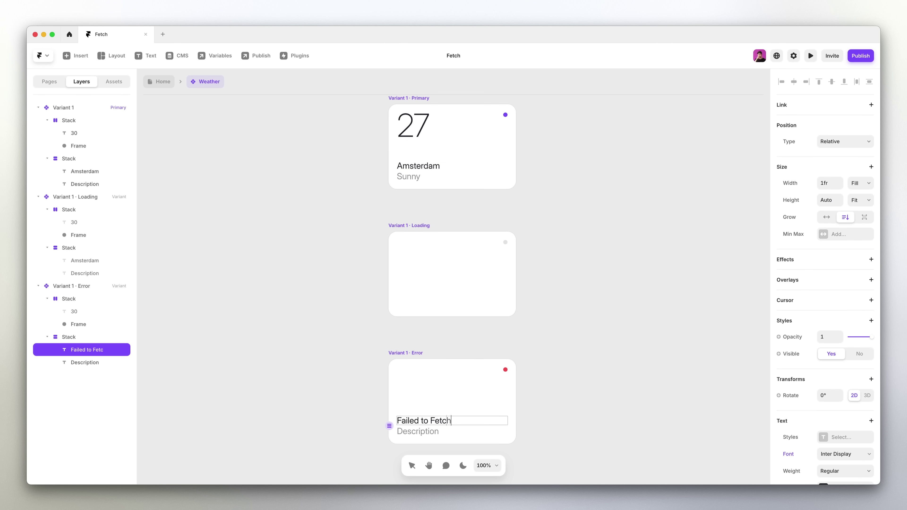
double_click(418, 431)
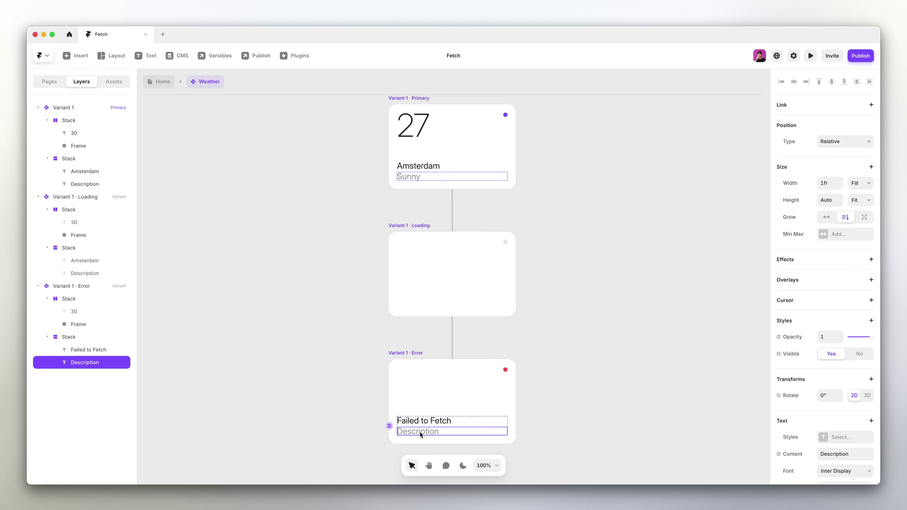
text(Try again?)
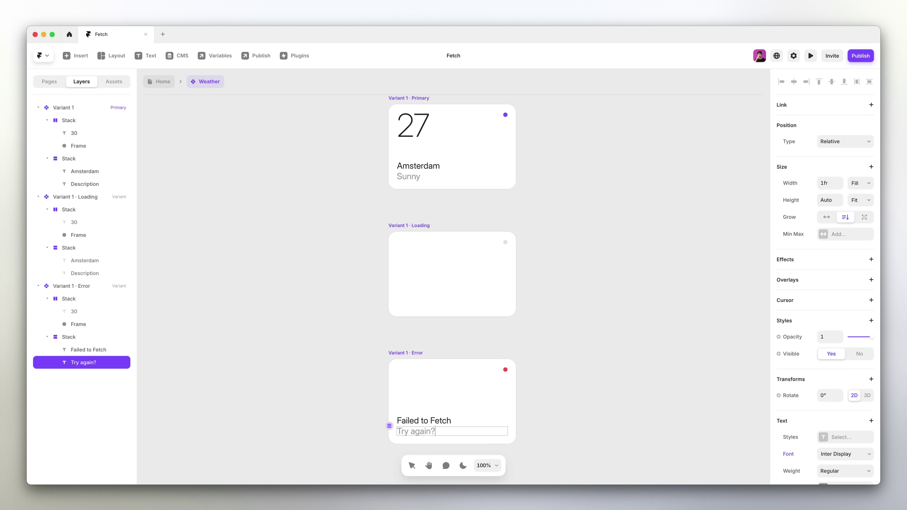
click(582, 329)
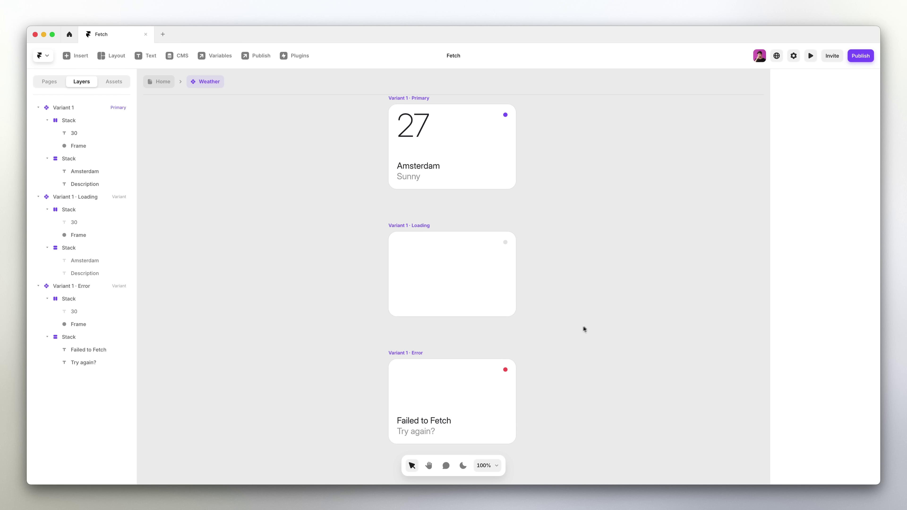
click(810, 55)
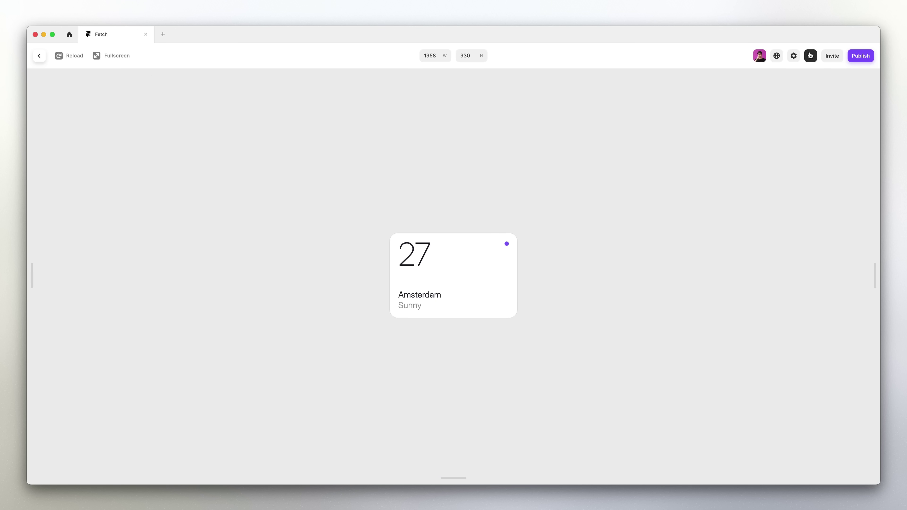
click(69, 61)
click(69, 61)
click(810, 58)
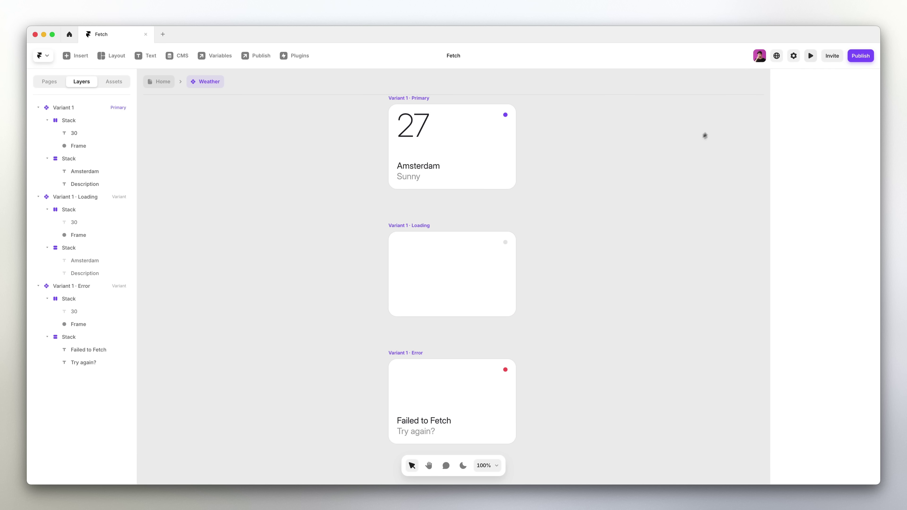
Draw an absolutely positioned blue placeholder block over the 27 temperature in Variant 1.
click(415, 101)
scroll(416, 101, up, 1)
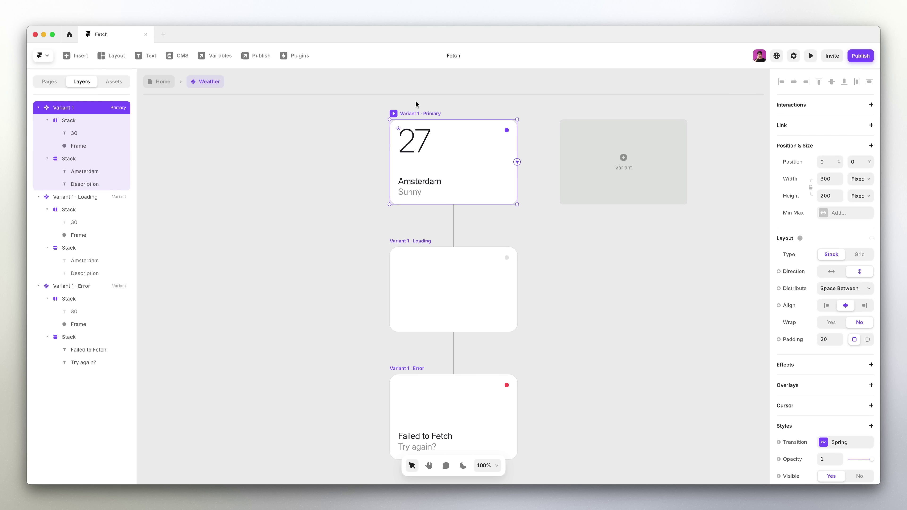
key(f)
drag(402, 132, 440, 148)
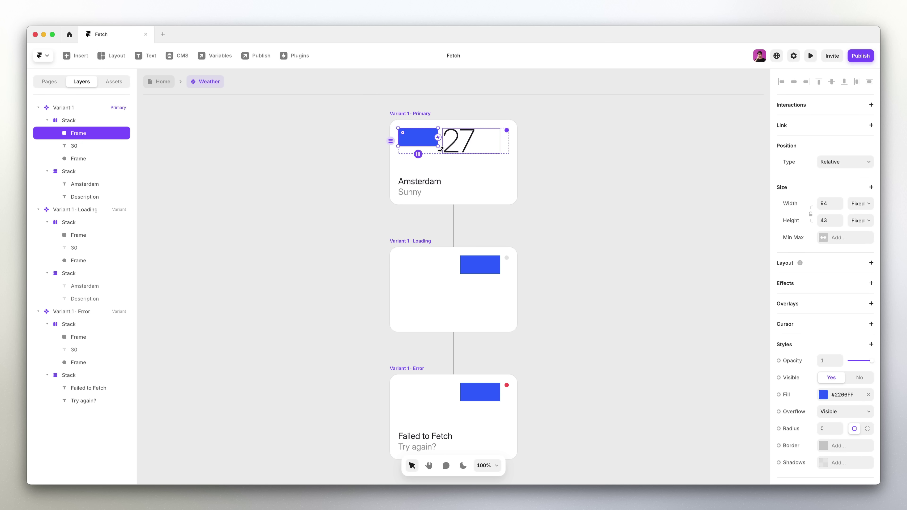
click(832, 162)
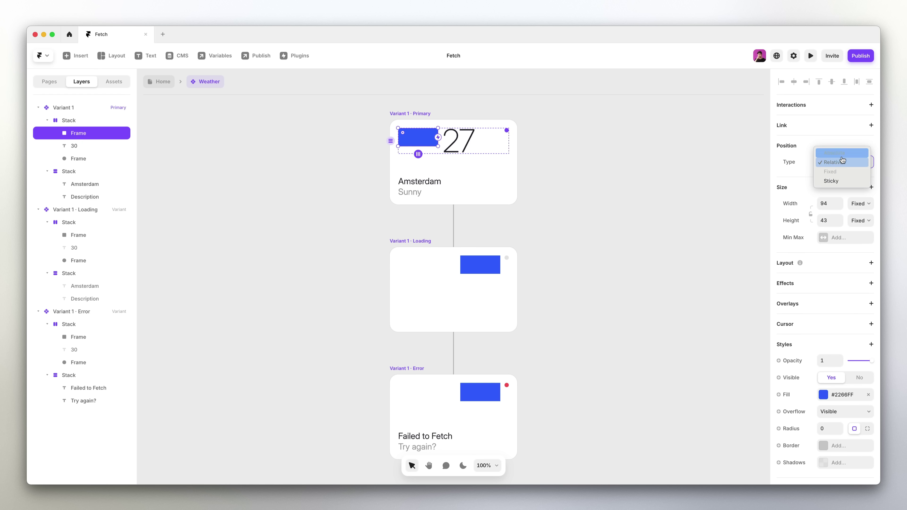
click(843, 159)
drag(438, 147, 462, 154)
Add an absolutely positioned cyan bar over the Amsterdam name and duplicate it.
key(f)
mouse_move(441, 183)
mouse_down()
mouse_move(458, 192)
mouse_move(476, 182)
mouse_move(445, 193)
mouse_up()
click(841, 162)
click(840, 159)
key(super+d)
shift+click(445, 181)
Fill the placeholders with the Loading colour style and give them radius 10.
shift+click(451, 149)
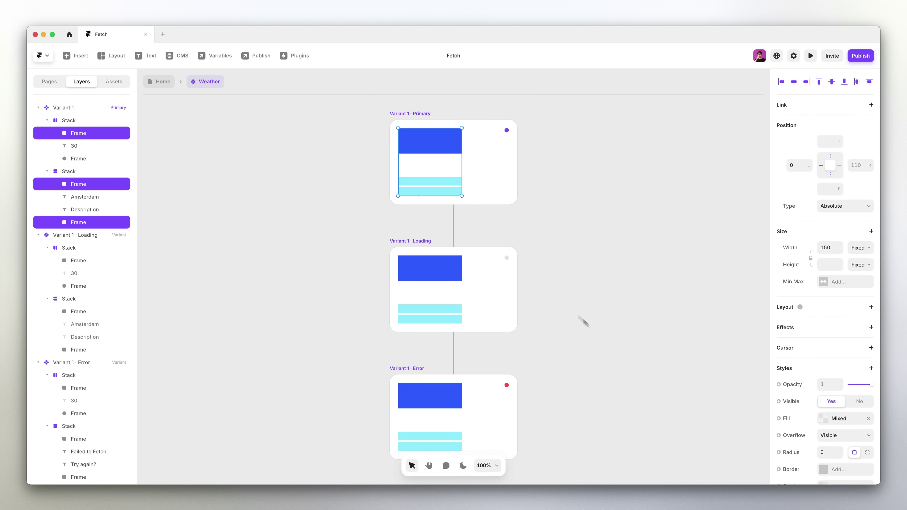
click(848, 422)
click(691, 456)
click(830, 453)
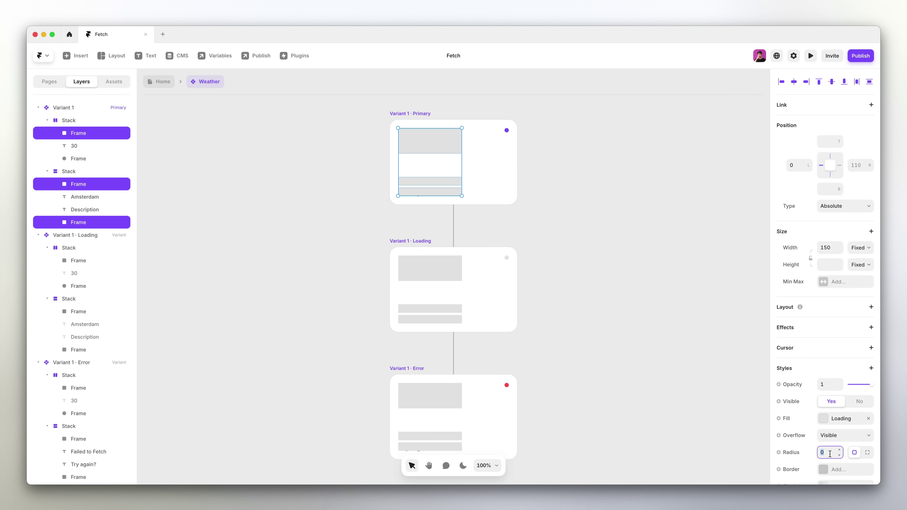
text(10)
Set placeholder opacity to 0 on the primary card and 1 on the loading card.
drag(857, 389, 837, 389)
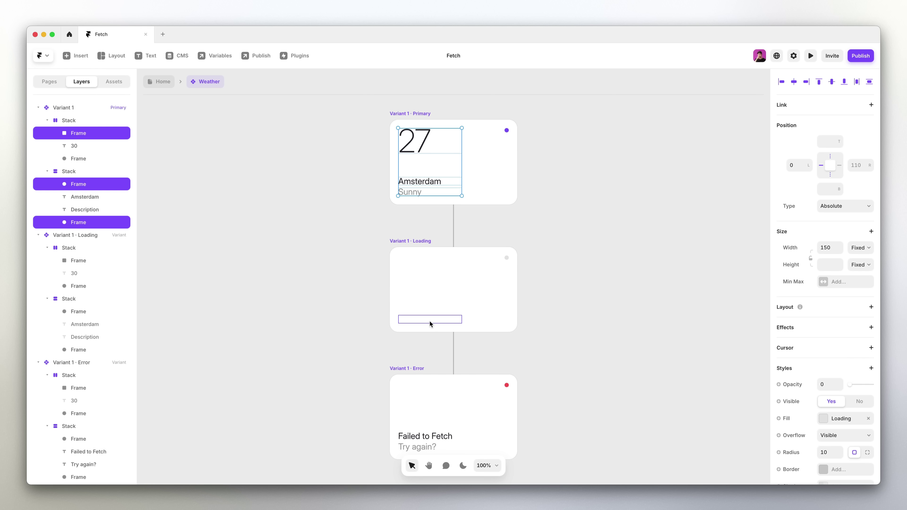
click(430, 322)
shift+click(430, 310)
shift+click(422, 274)
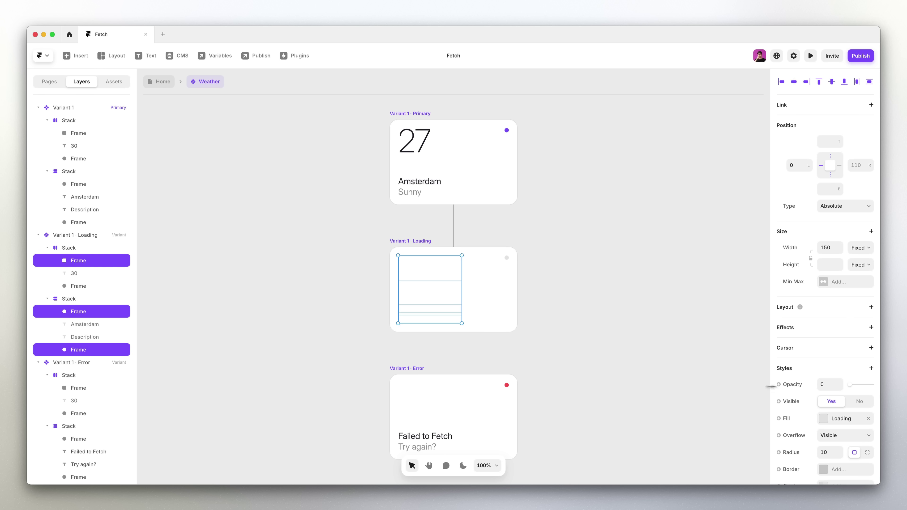
drag(856, 387, 901, 389)
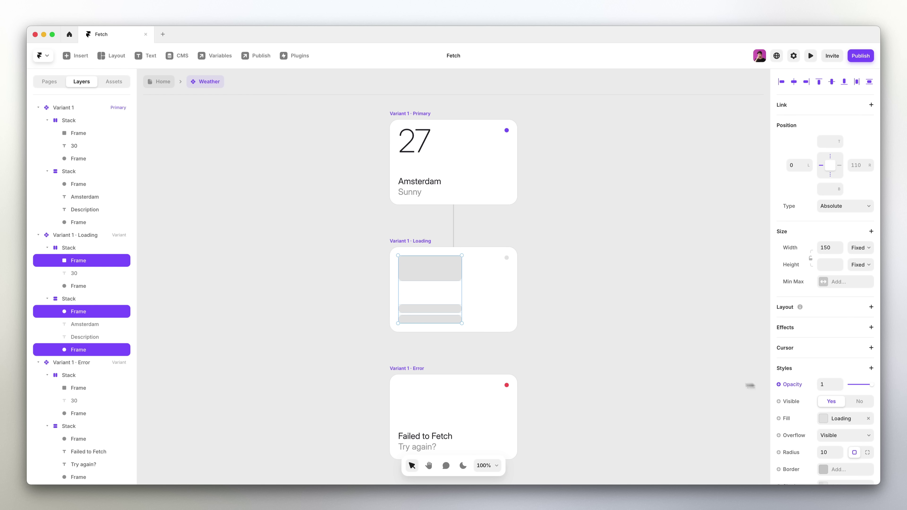
Lock the primary card's temperature, city and description placeholder layers.
click(424, 193)
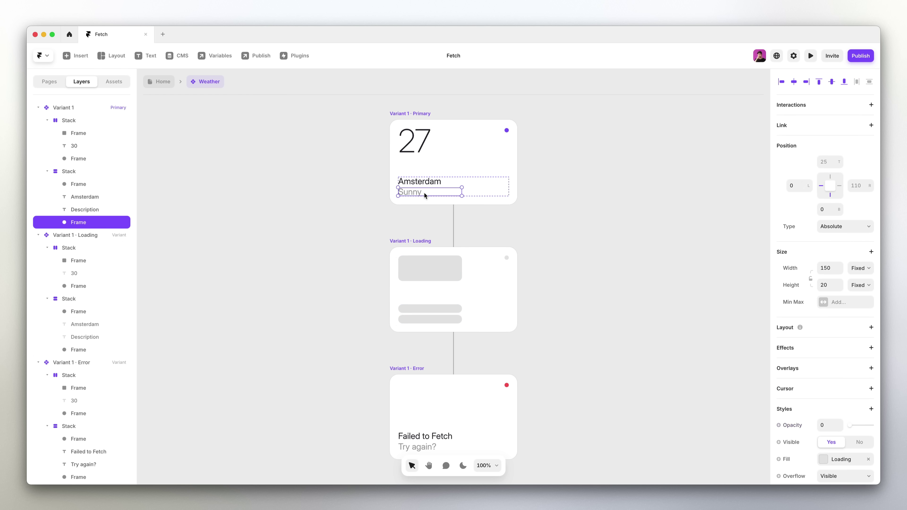
shift+click(442, 183)
shift+click(430, 160)
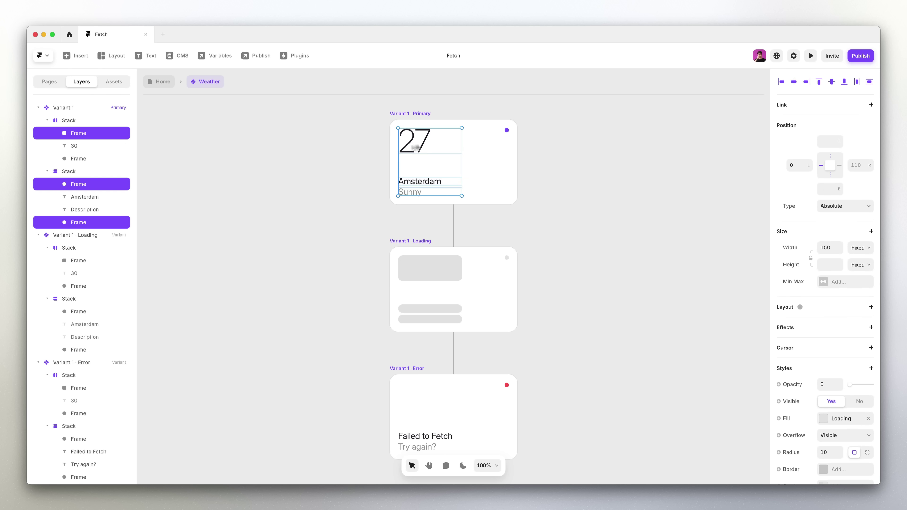
right_click(121, 136)
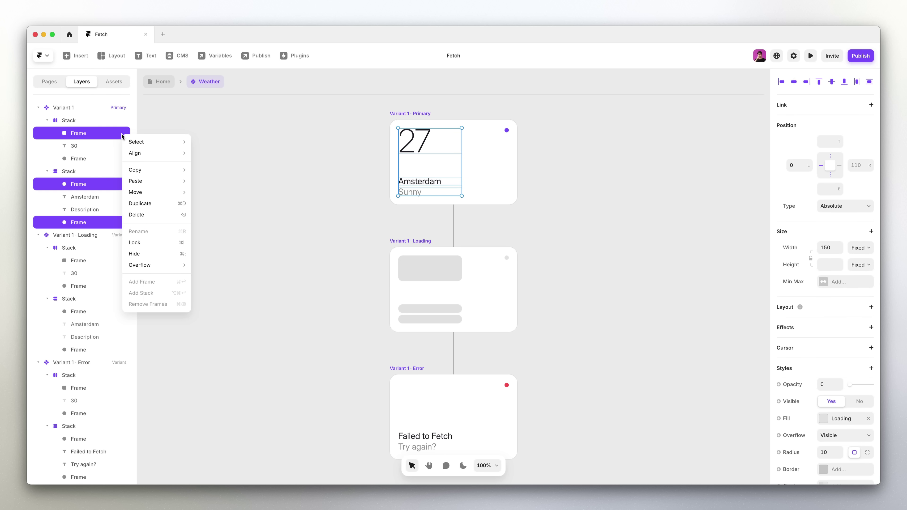
click(161, 242)
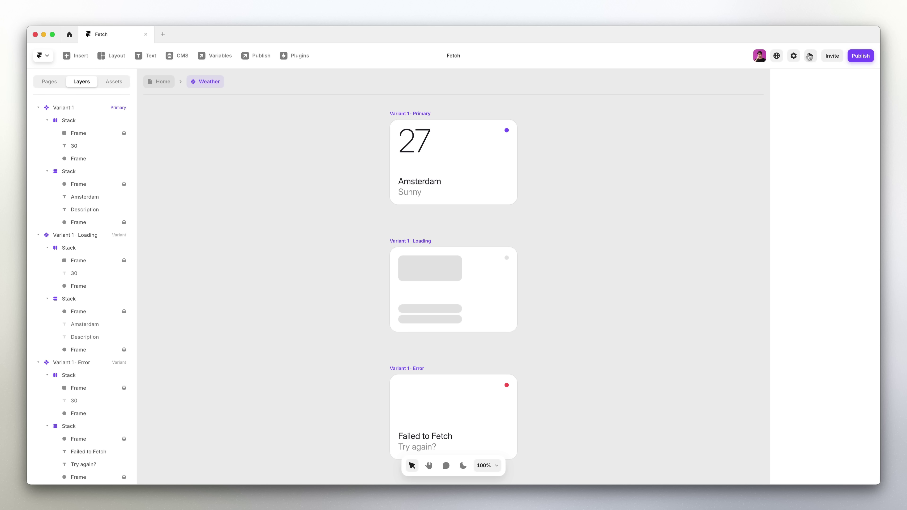
click(809, 56)
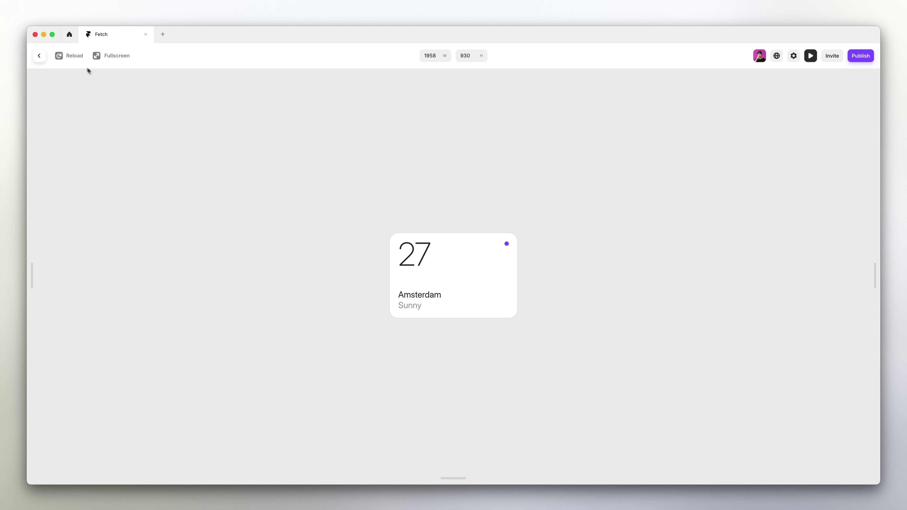
click(70, 57)
click(810, 56)
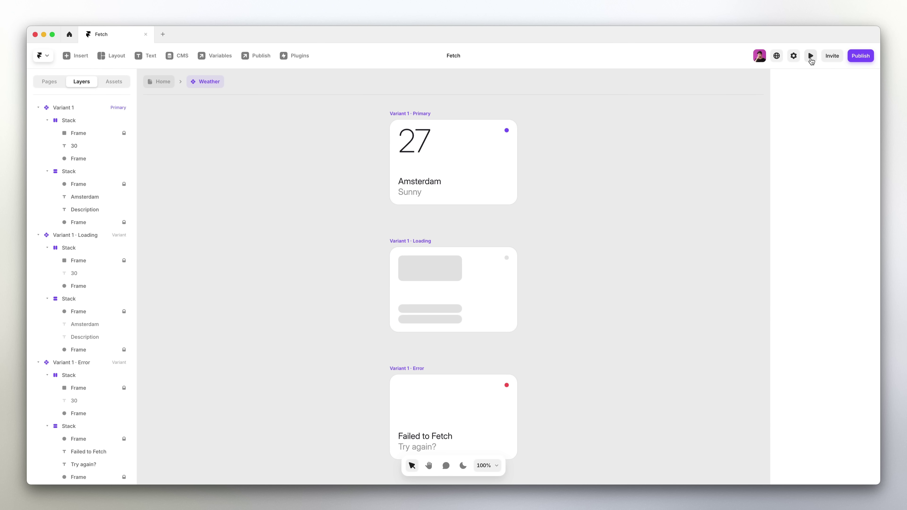
Add an Appear effect to the 27, Amsterdam and Sunny text layers.
click(421, 149)
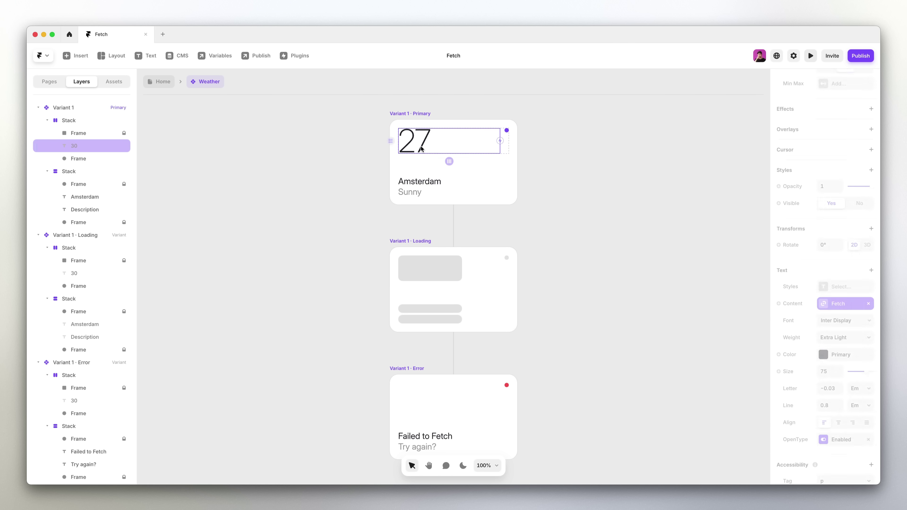
shift+click(418, 182)
shift+click(418, 194)
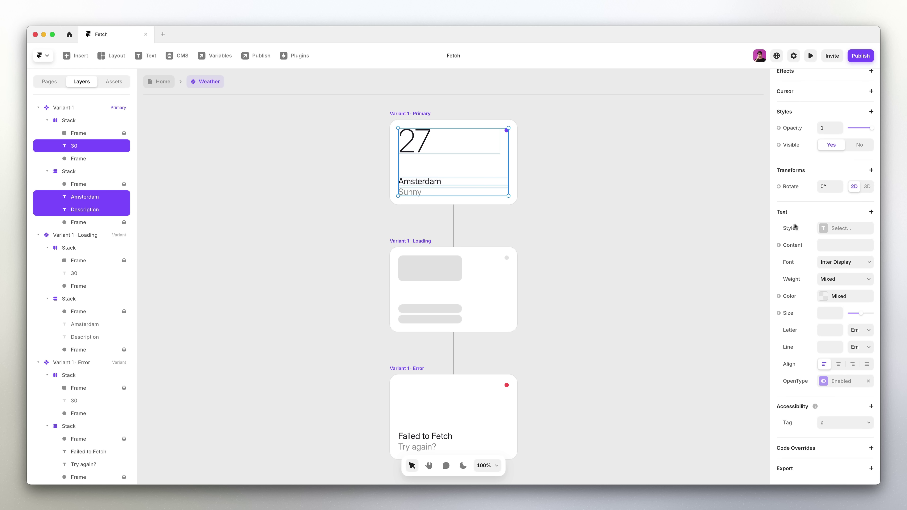
scroll(794, 227, up, 5)
click(852, 191)
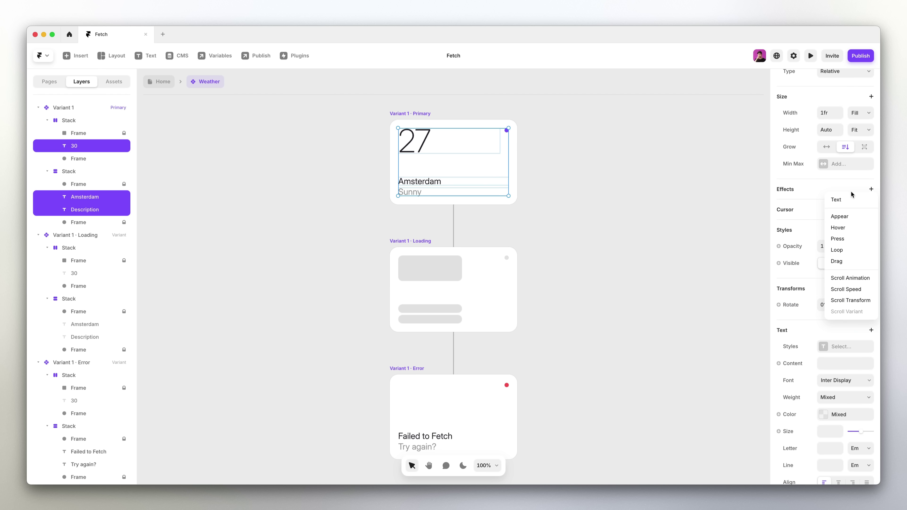
click(856, 217)
Set the appear transition to a spring with stiffness 300 and 0.1 delay.
click(736, 265)
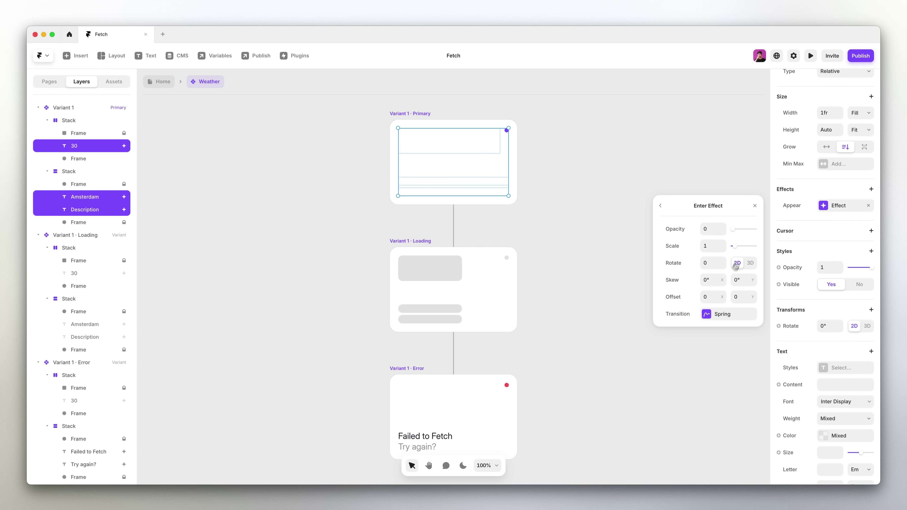
click(733, 314)
click(709, 296)
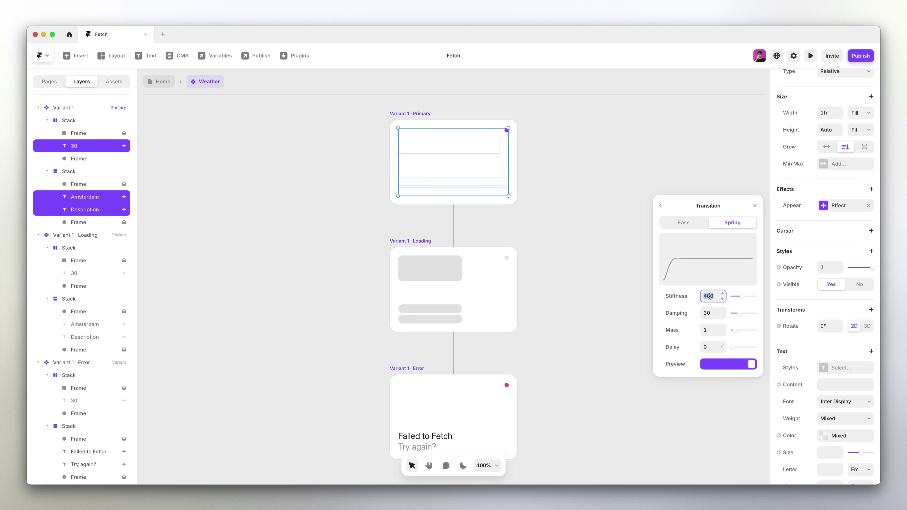
text(300)
click(711, 347)
text(0.1)
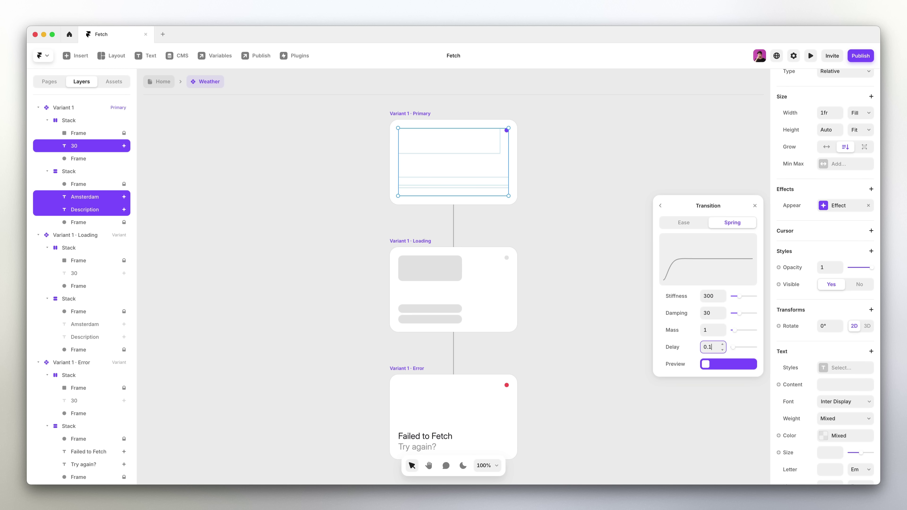
click(754, 206)
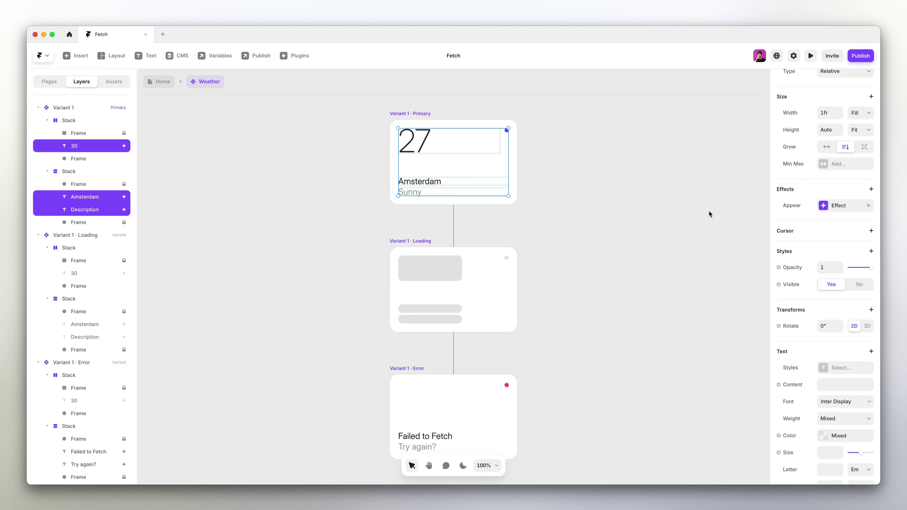
click(709, 213)
Preview the card and reload twice to watch the text appear.
click(810, 55)
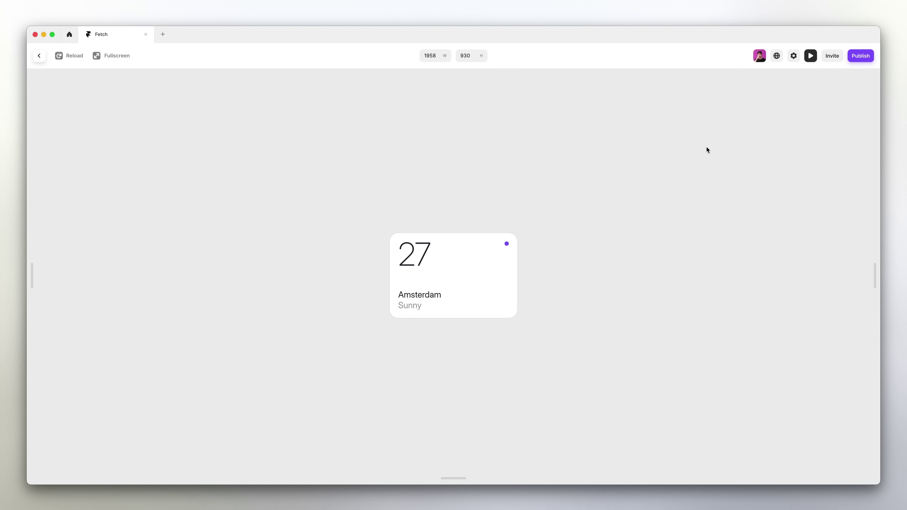
click(73, 57)
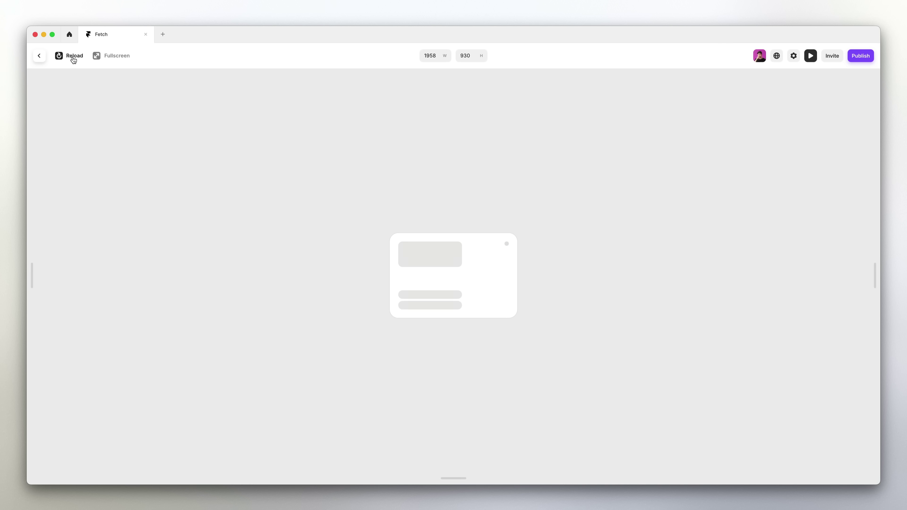
click(73, 57)
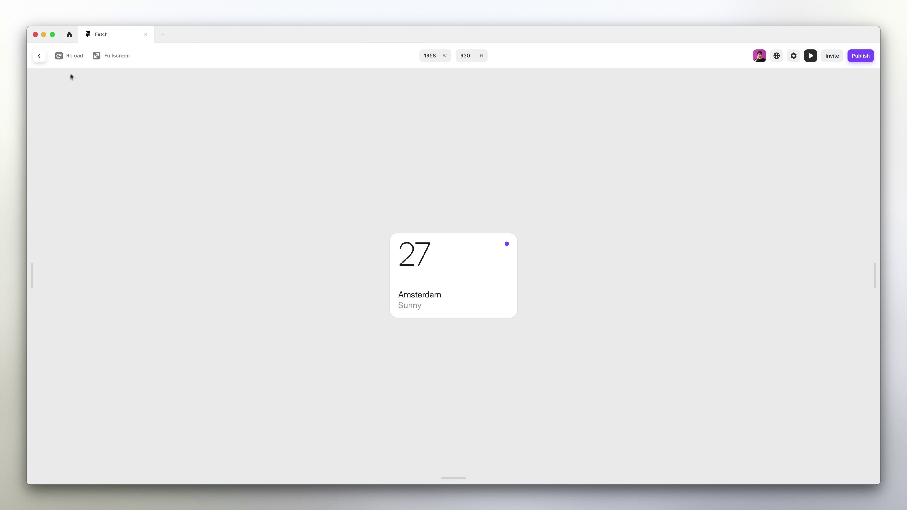
Back on the Home page, duplicate the Weather card and set the middle card's city to Barcelona.
click(39, 57)
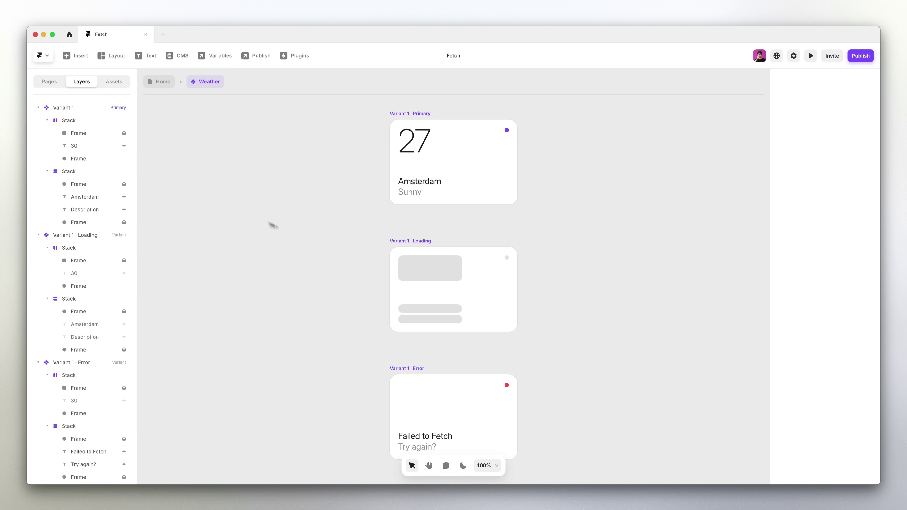
click(163, 85)
key(super+d)
key(super+d)
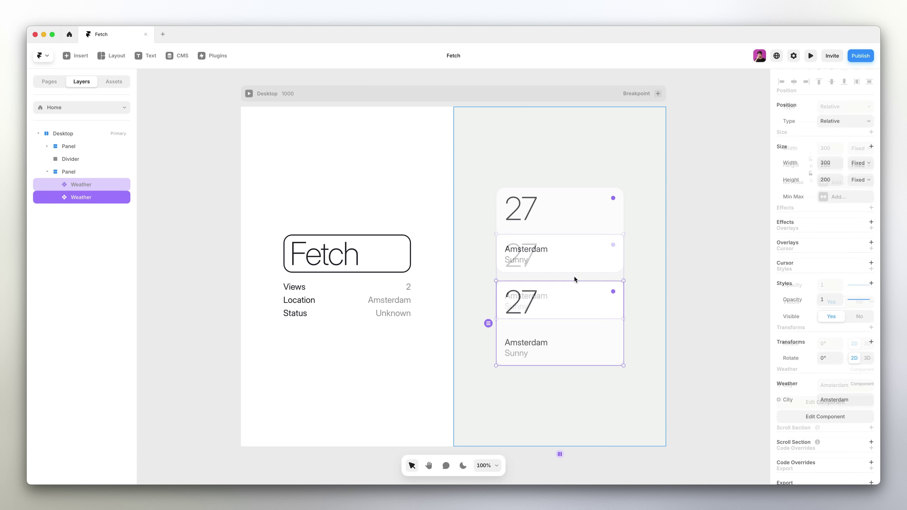
click(574, 277)
click(841, 400)
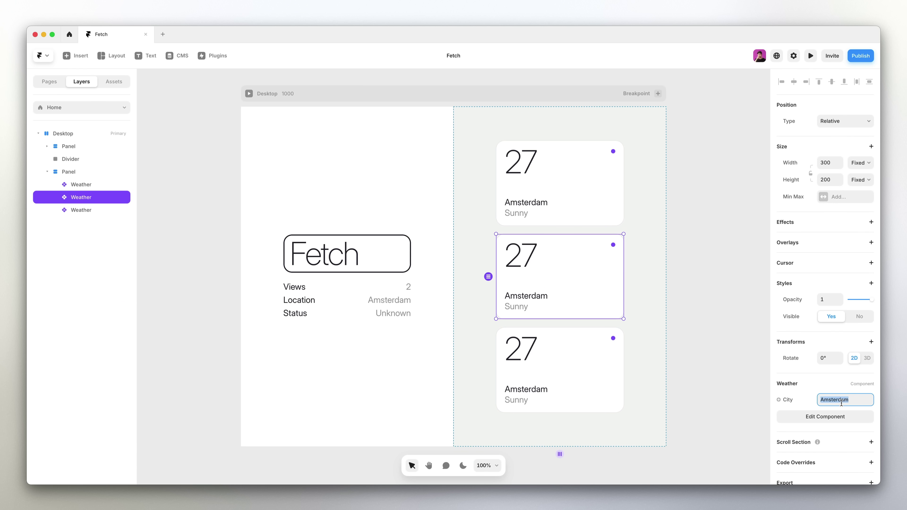
text(Barcelona)
key(Return)
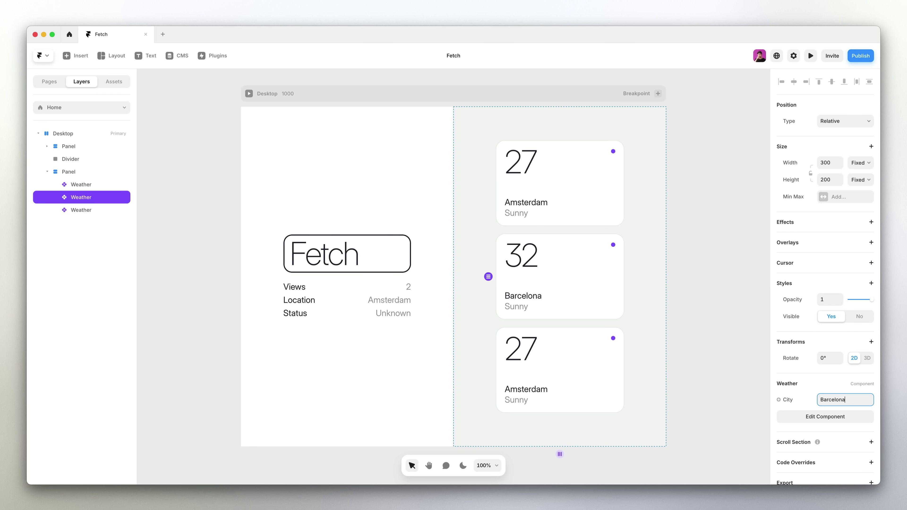
Set the third Weather card's city to Toronto.
click(604, 389)
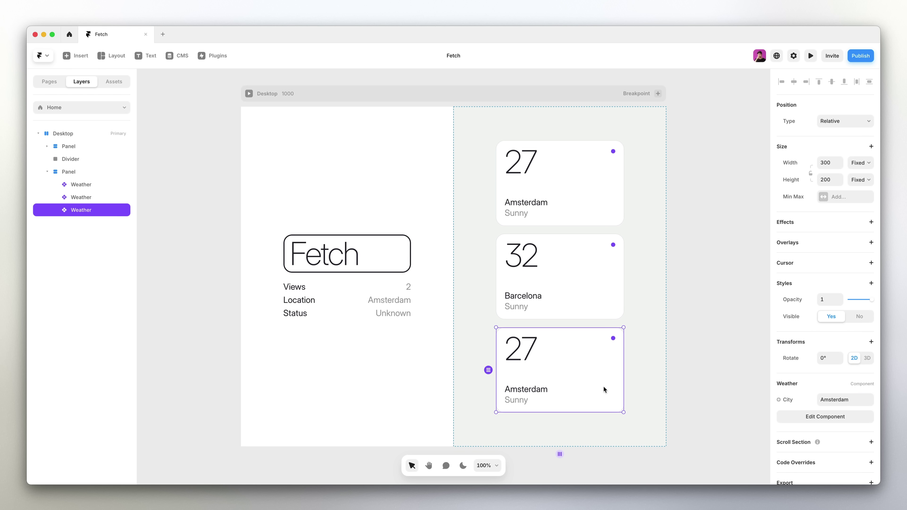
click(848, 399)
text(Toronto)
key(Return)
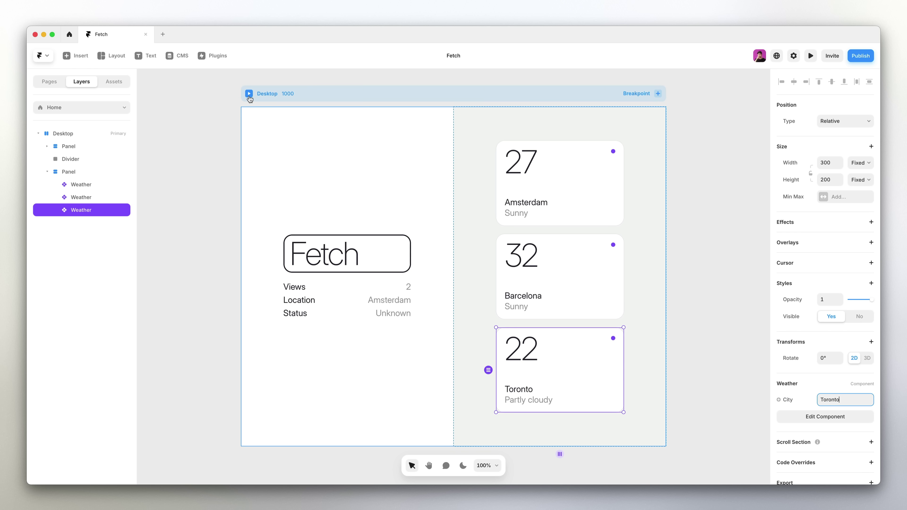
Preview the Home page and reload twice to refetch weather and bump the view count.
click(249, 94)
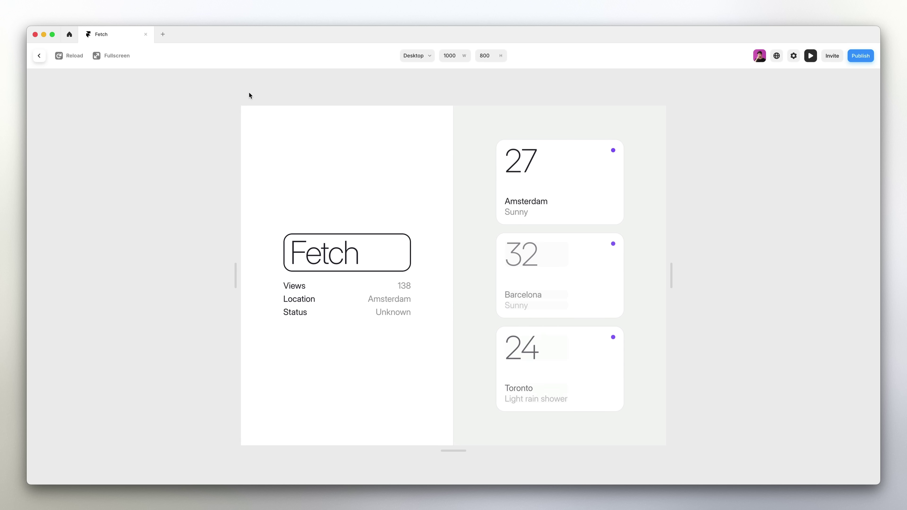
click(77, 59)
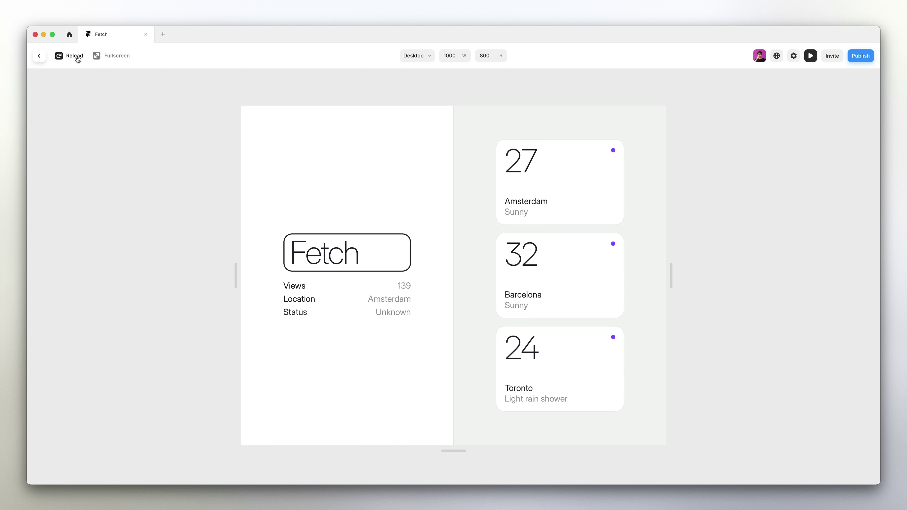
click(78, 59)
Uncomment the two serverStatus fetch lines in the uptime worker.
click(78, 58)
click(45, 58)
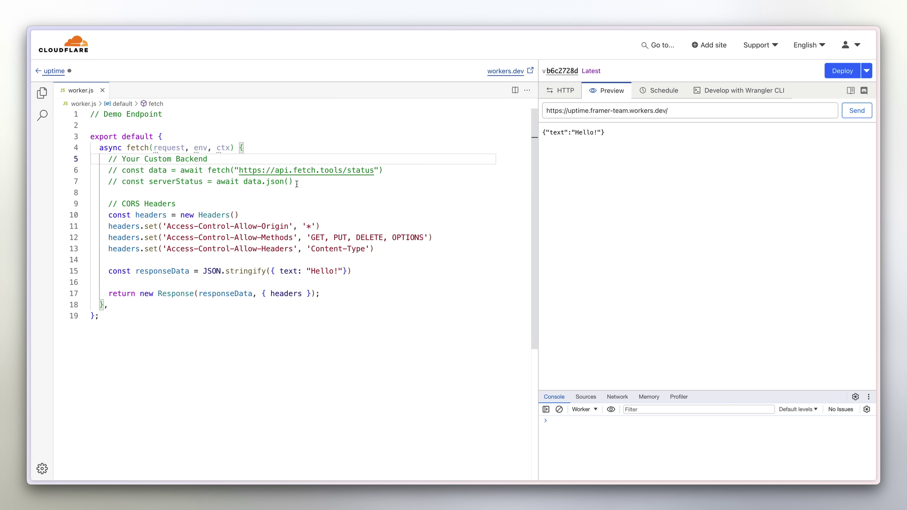
drag(309, 182, 109, 170)
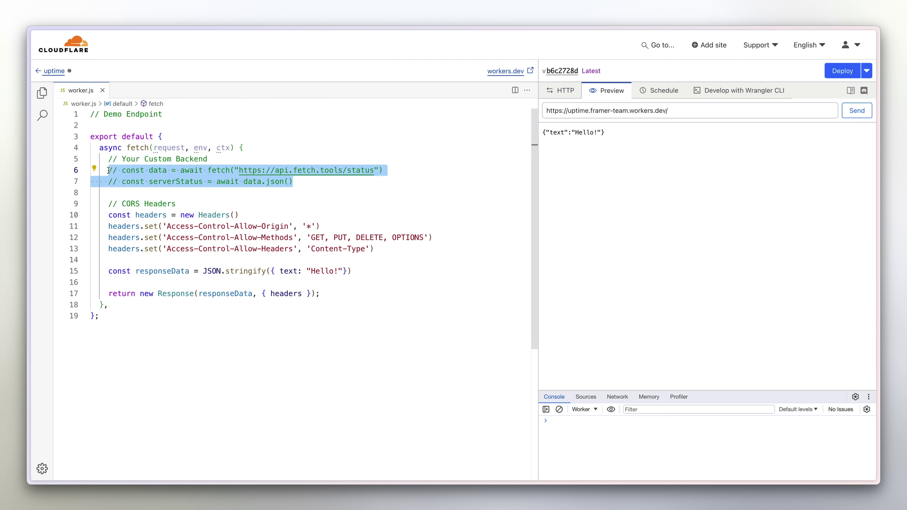
key(super+slash)
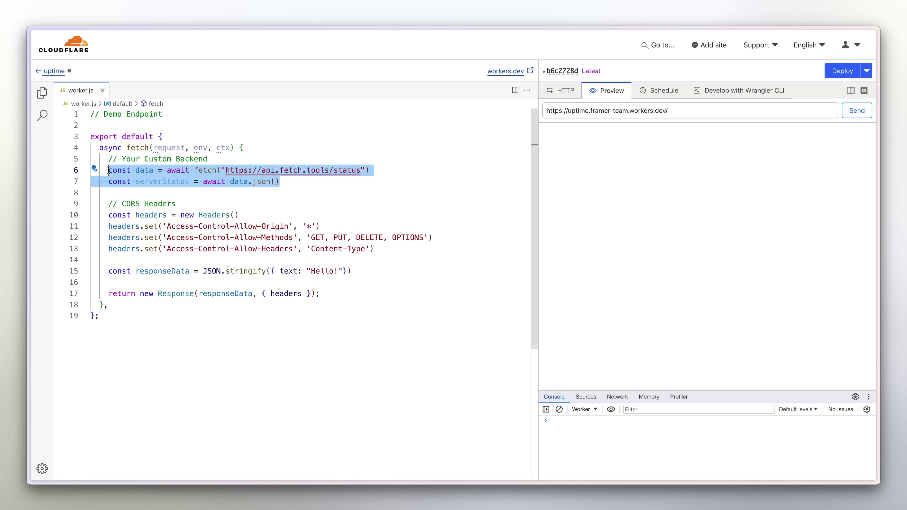
click(293, 185)
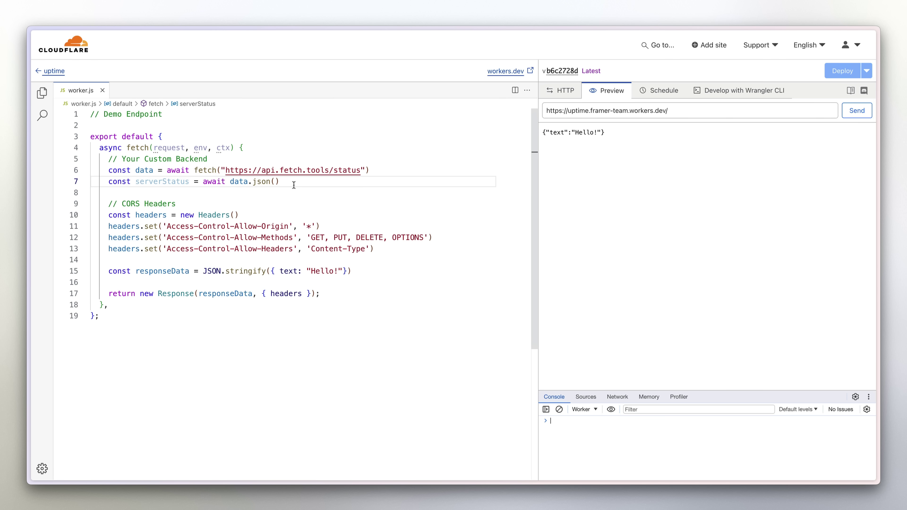
Replace the Hello object on line 15 with serverStatus and deploy.
double_click(175, 182)
key(super+c)
drag(270, 271, 349, 270)
key(super+v)
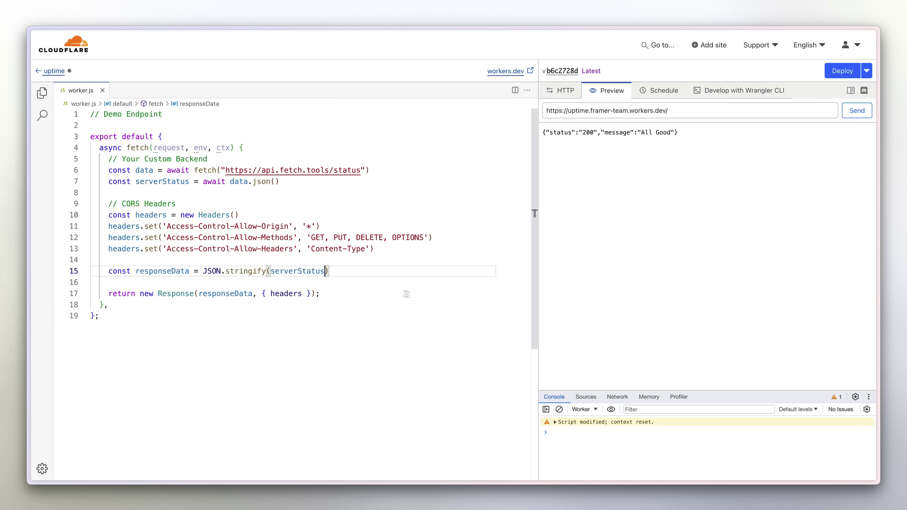
click(839, 75)
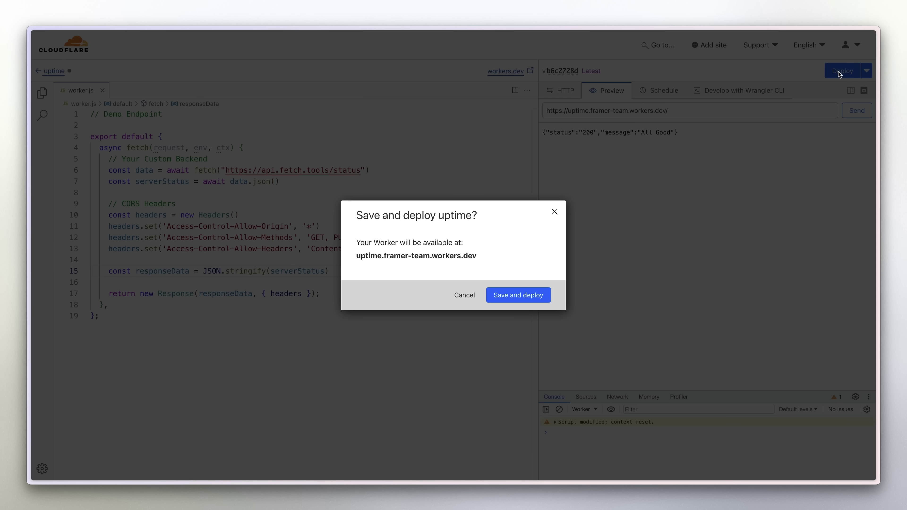
Confirm the deploy and bind the Unknown status text to a Fetch of the uptime worker URL.
click(535, 299)
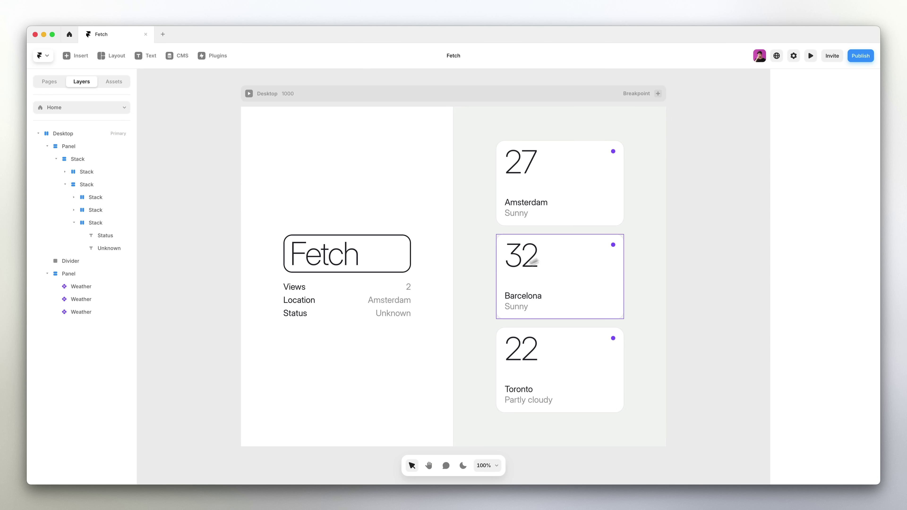
click(393, 314)
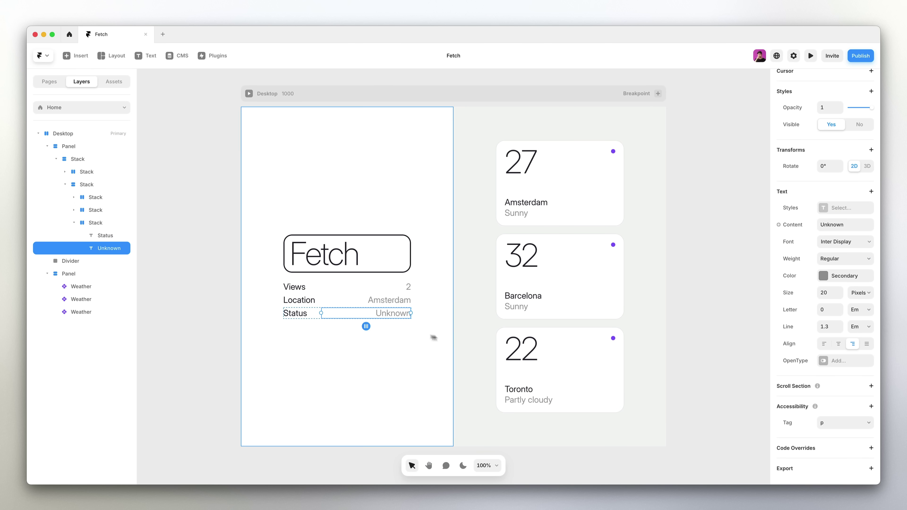
click(795, 226)
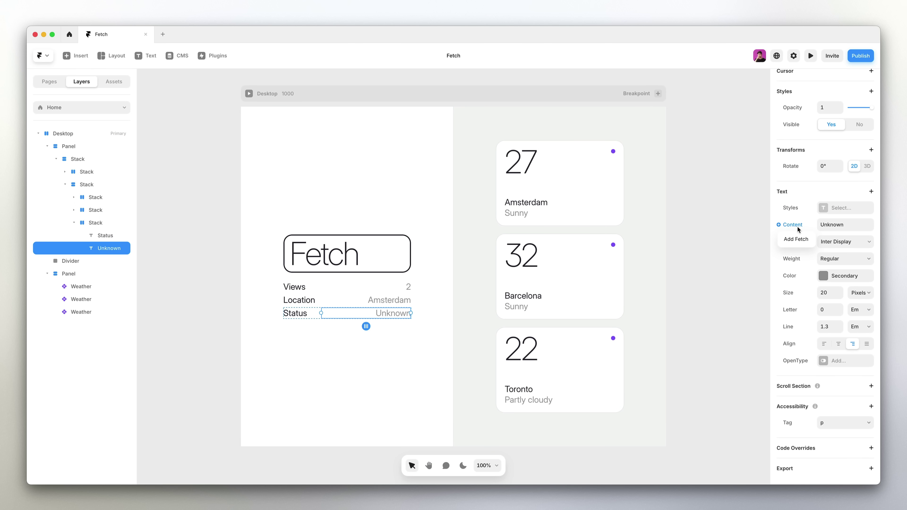
click(795, 240)
key(super+v)
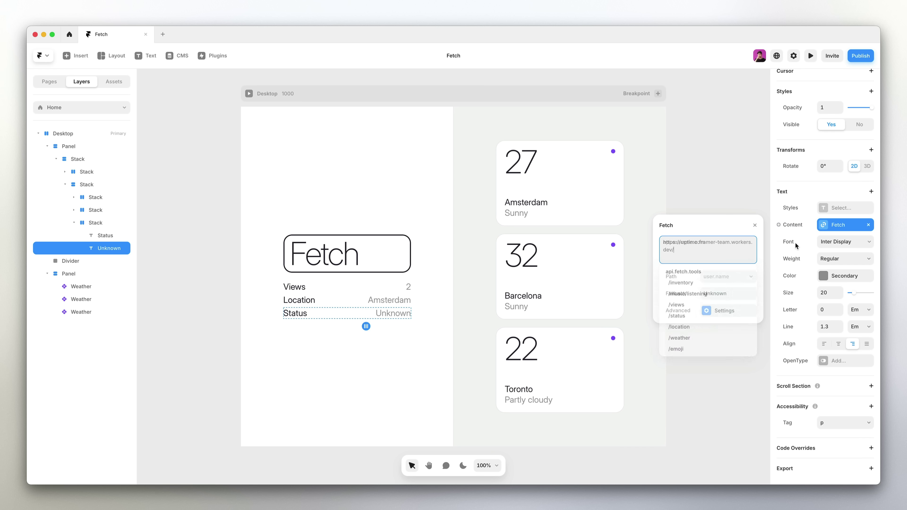
Use the worker's message field as the status text and preview the page.
click(740, 277)
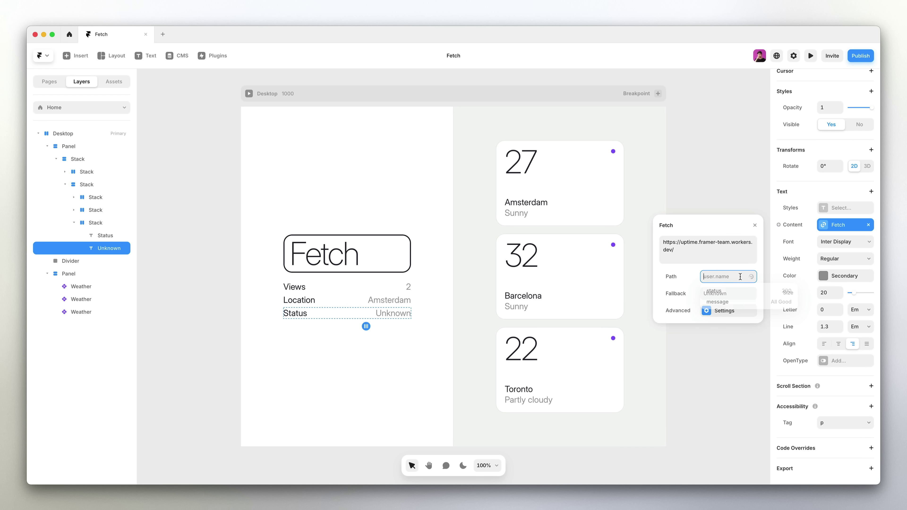
click(742, 301)
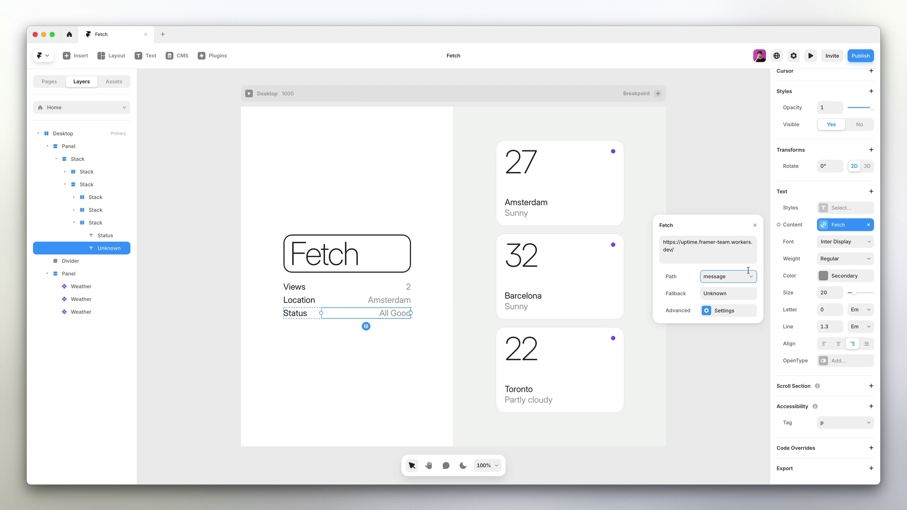
click(755, 225)
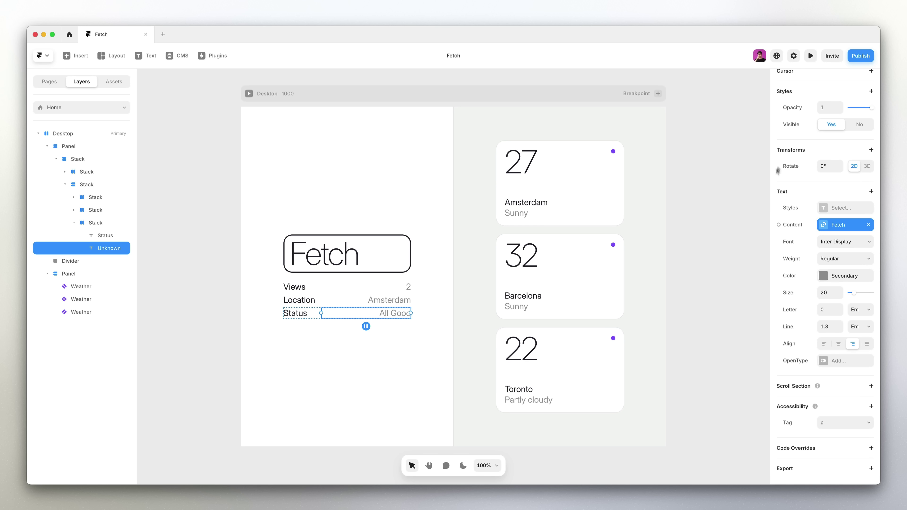
click(811, 56)
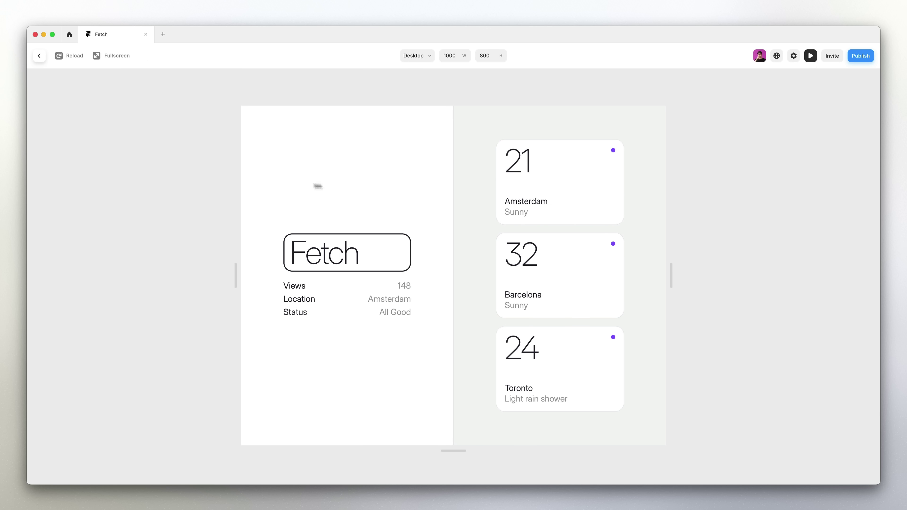
Reload the preview twice, pushing views to 150, then go back to the editor.
click(75, 63)
click(75, 62)
click(39, 60)
click(158, 154)
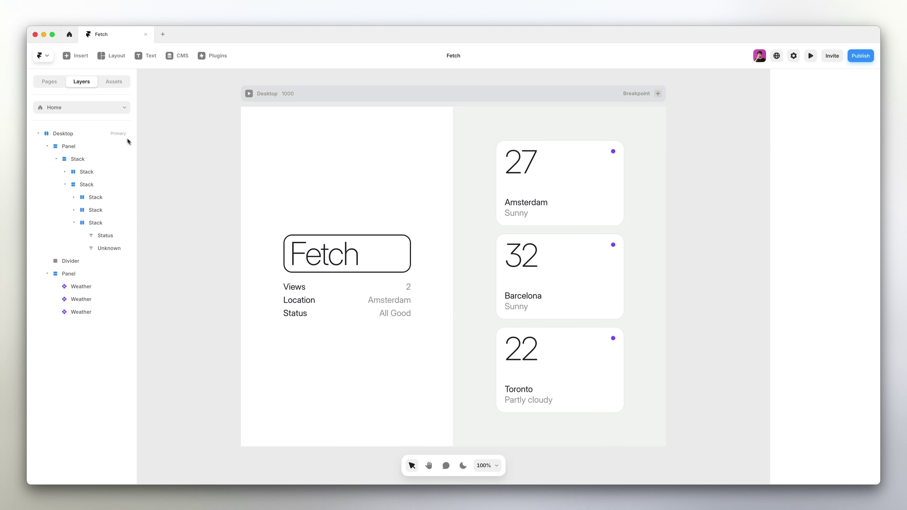
Switch to the /examples page and preview its live cards, reloading four times.
click(92, 106)
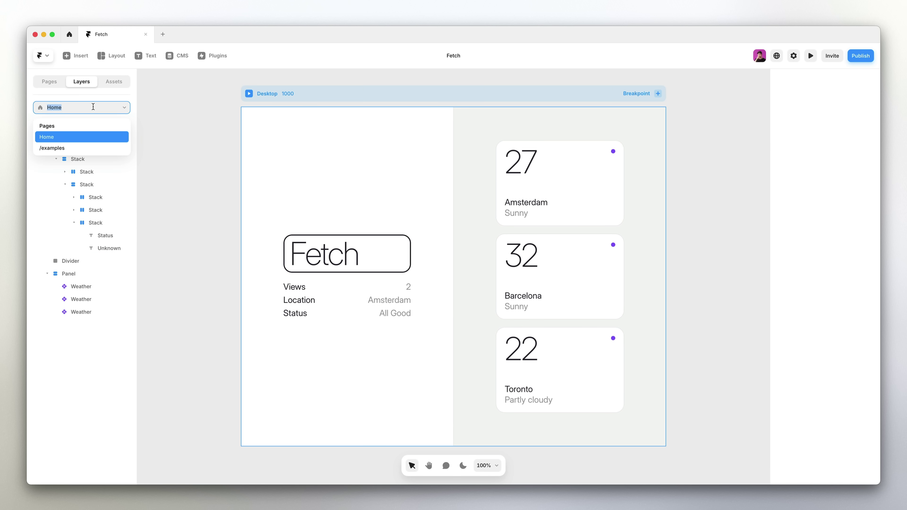
click(109, 148)
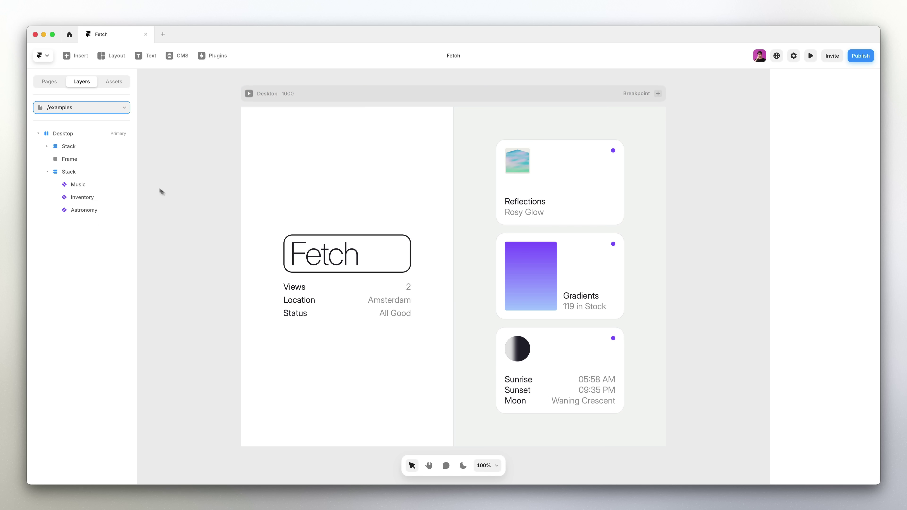
click(249, 93)
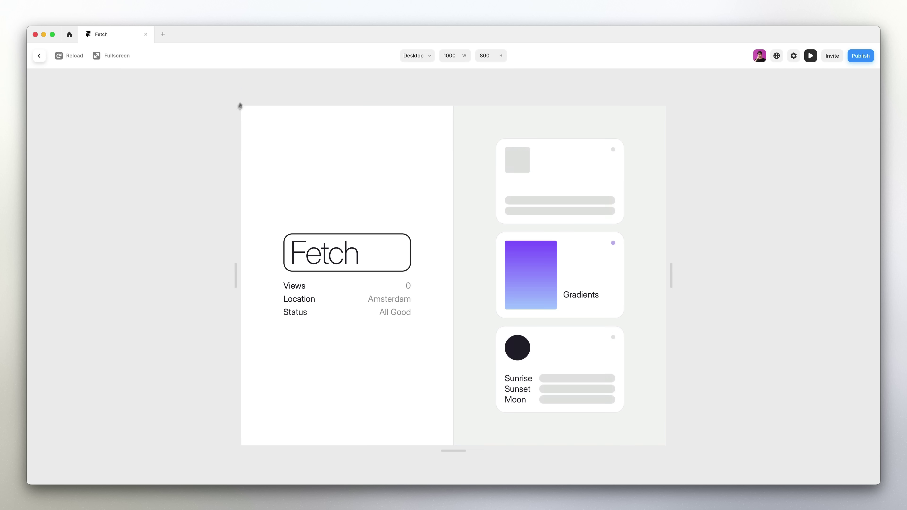
click(74, 57)
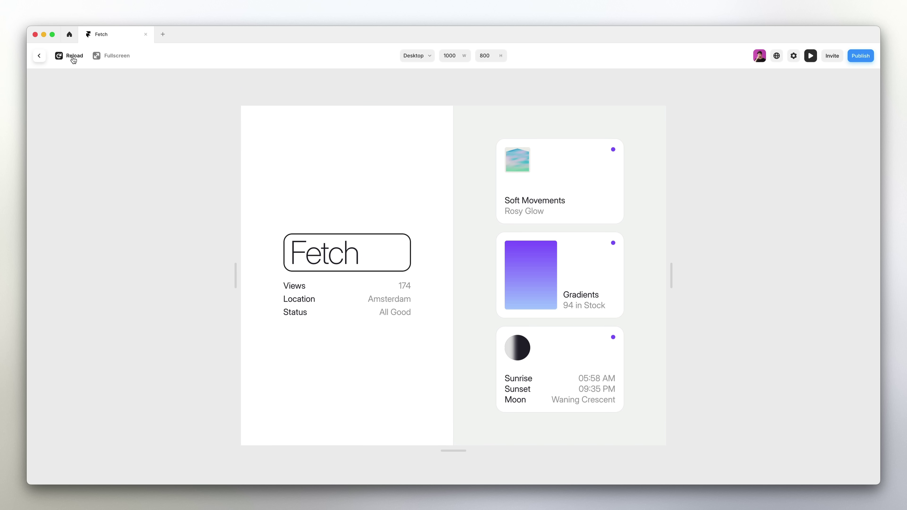
click(74, 57)
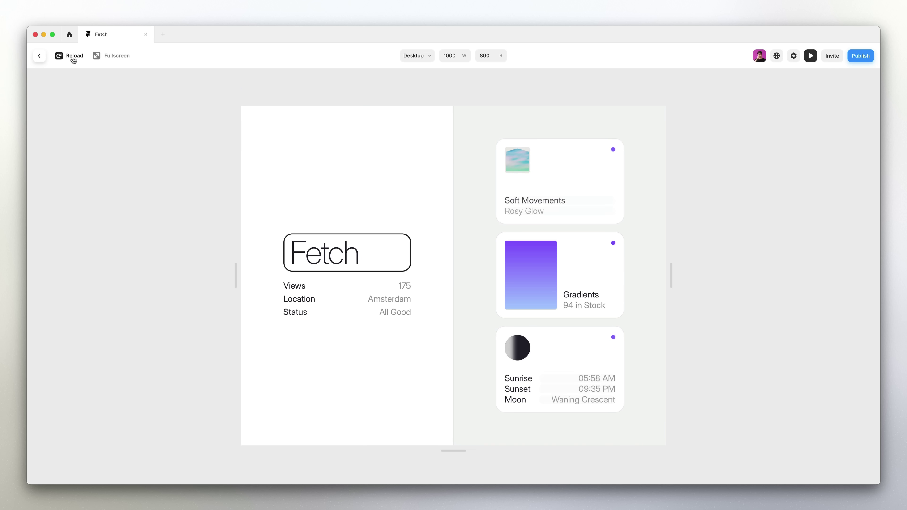
click(73, 57)
click(73, 57)
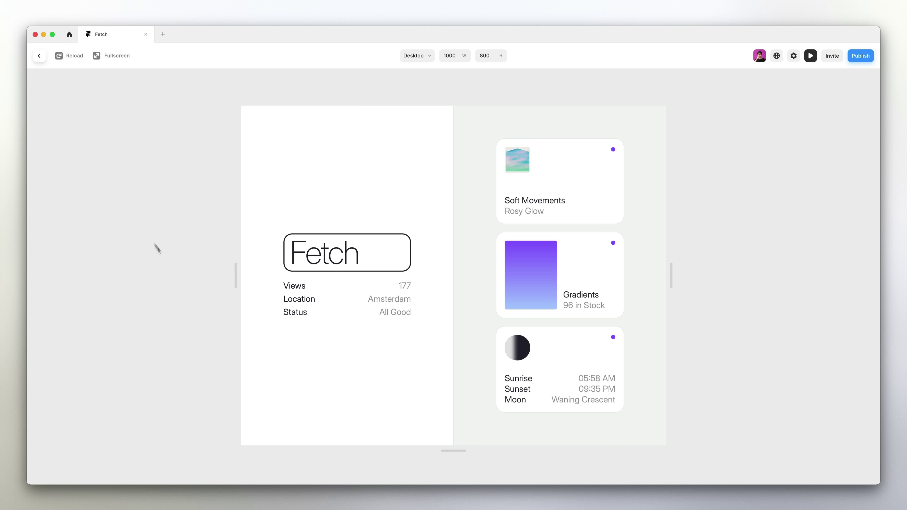
Open the Music component and pan down to its Loading and Error variants.
click(39, 56)
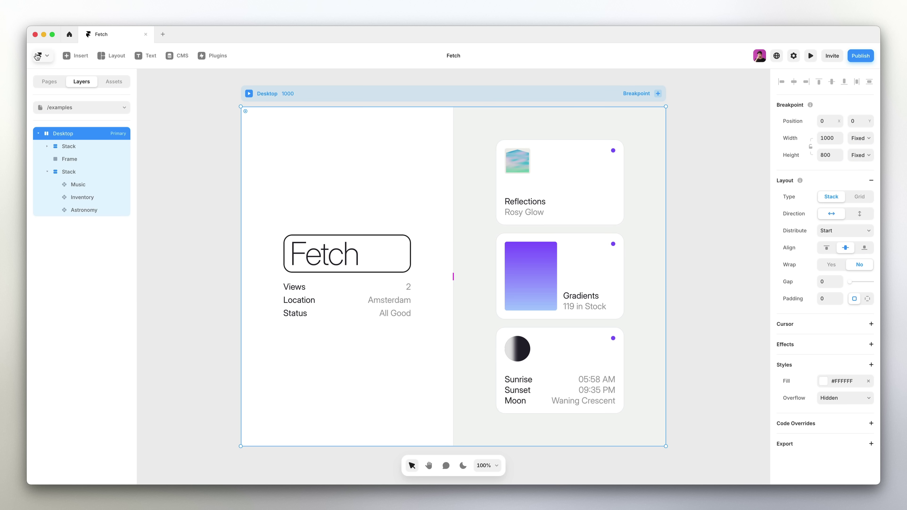
click(179, 244)
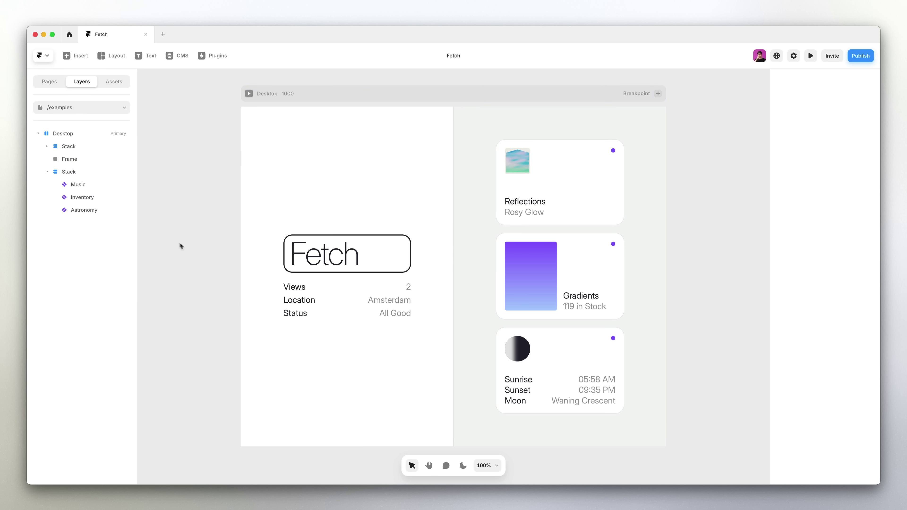
double_click(565, 177)
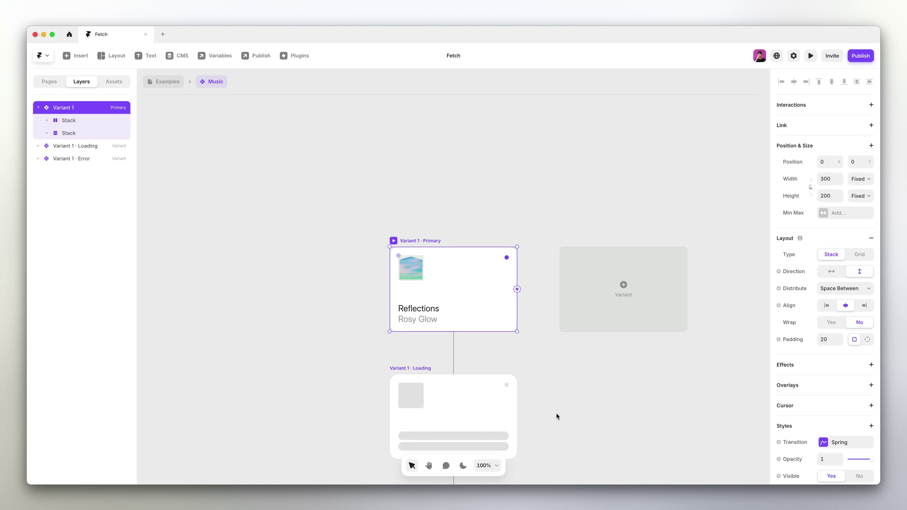
key(space)
drag(553, 425, 565, 277)
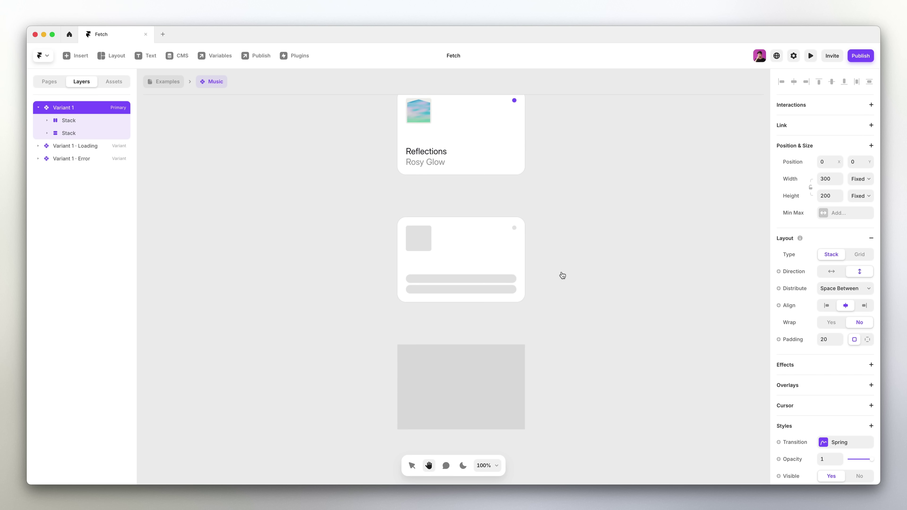
Toggle the Loading variant's inner image frame visible, then hide it again.
click(417, 239)
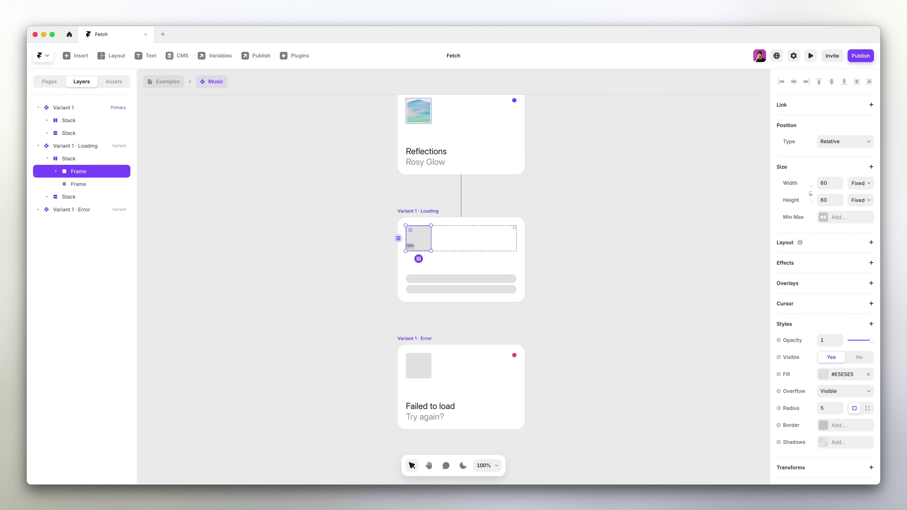
click(56, 171)
click(77, 183)
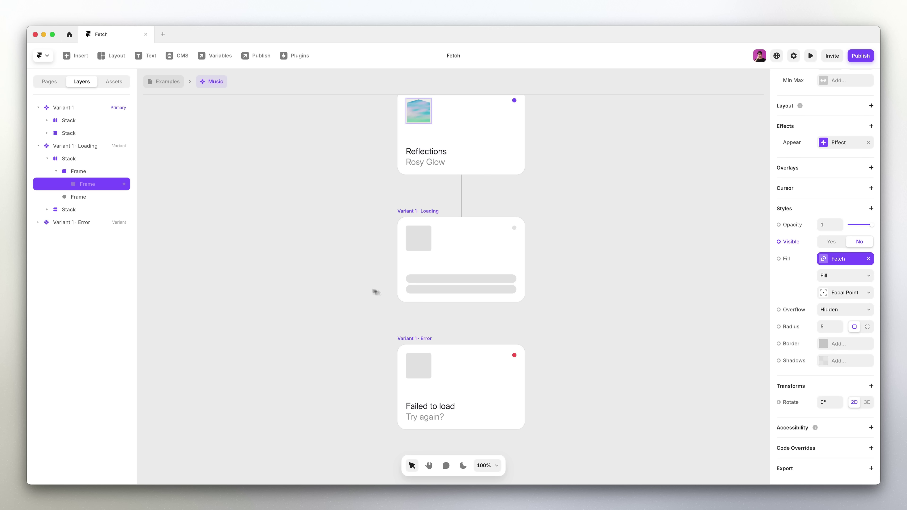
click(831, 241)
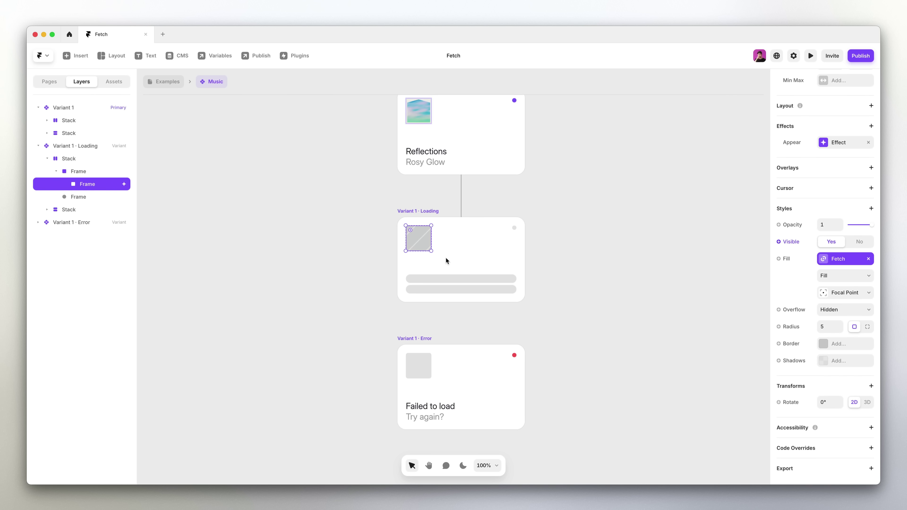
click(859, 242)
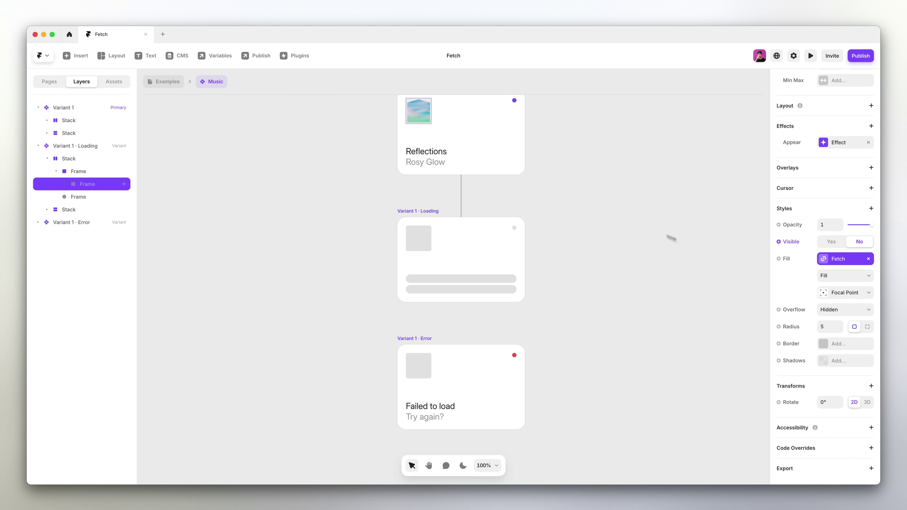
click(615, 211)
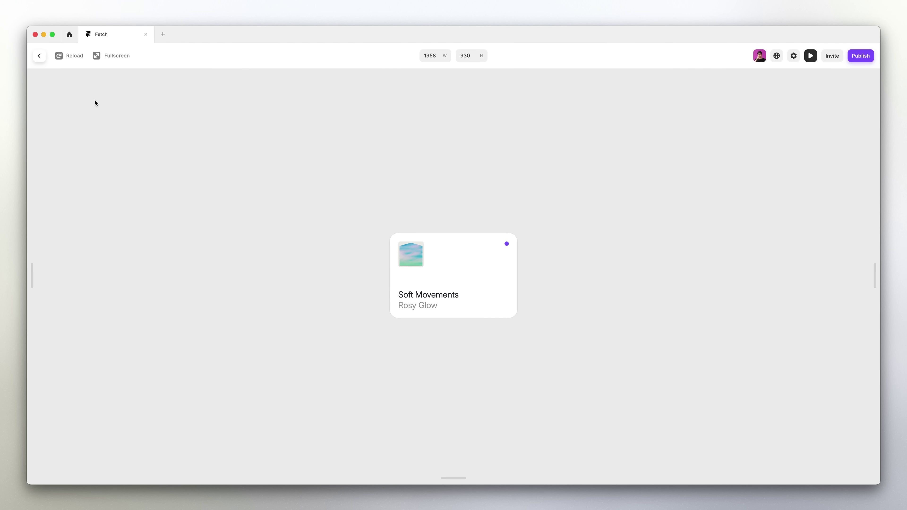
Exit the Music card's live-data preview and return to editing the /examples page.
key(Escape)
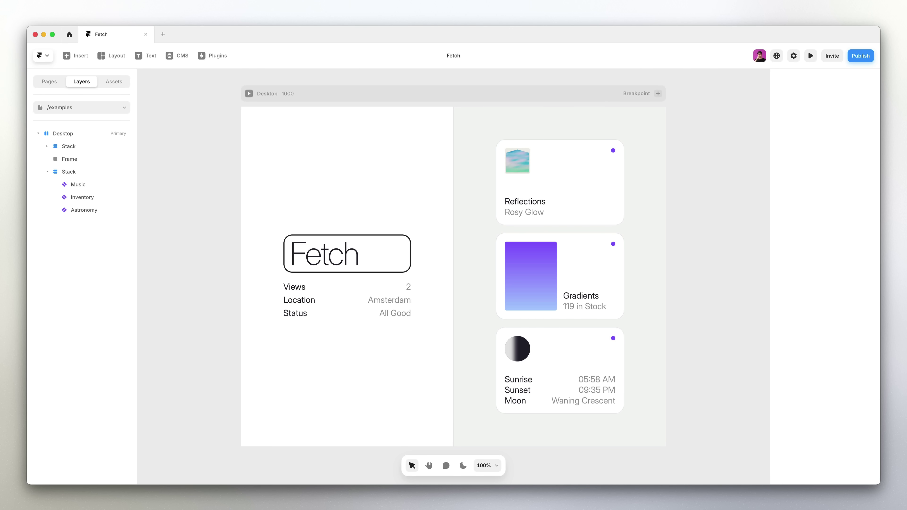